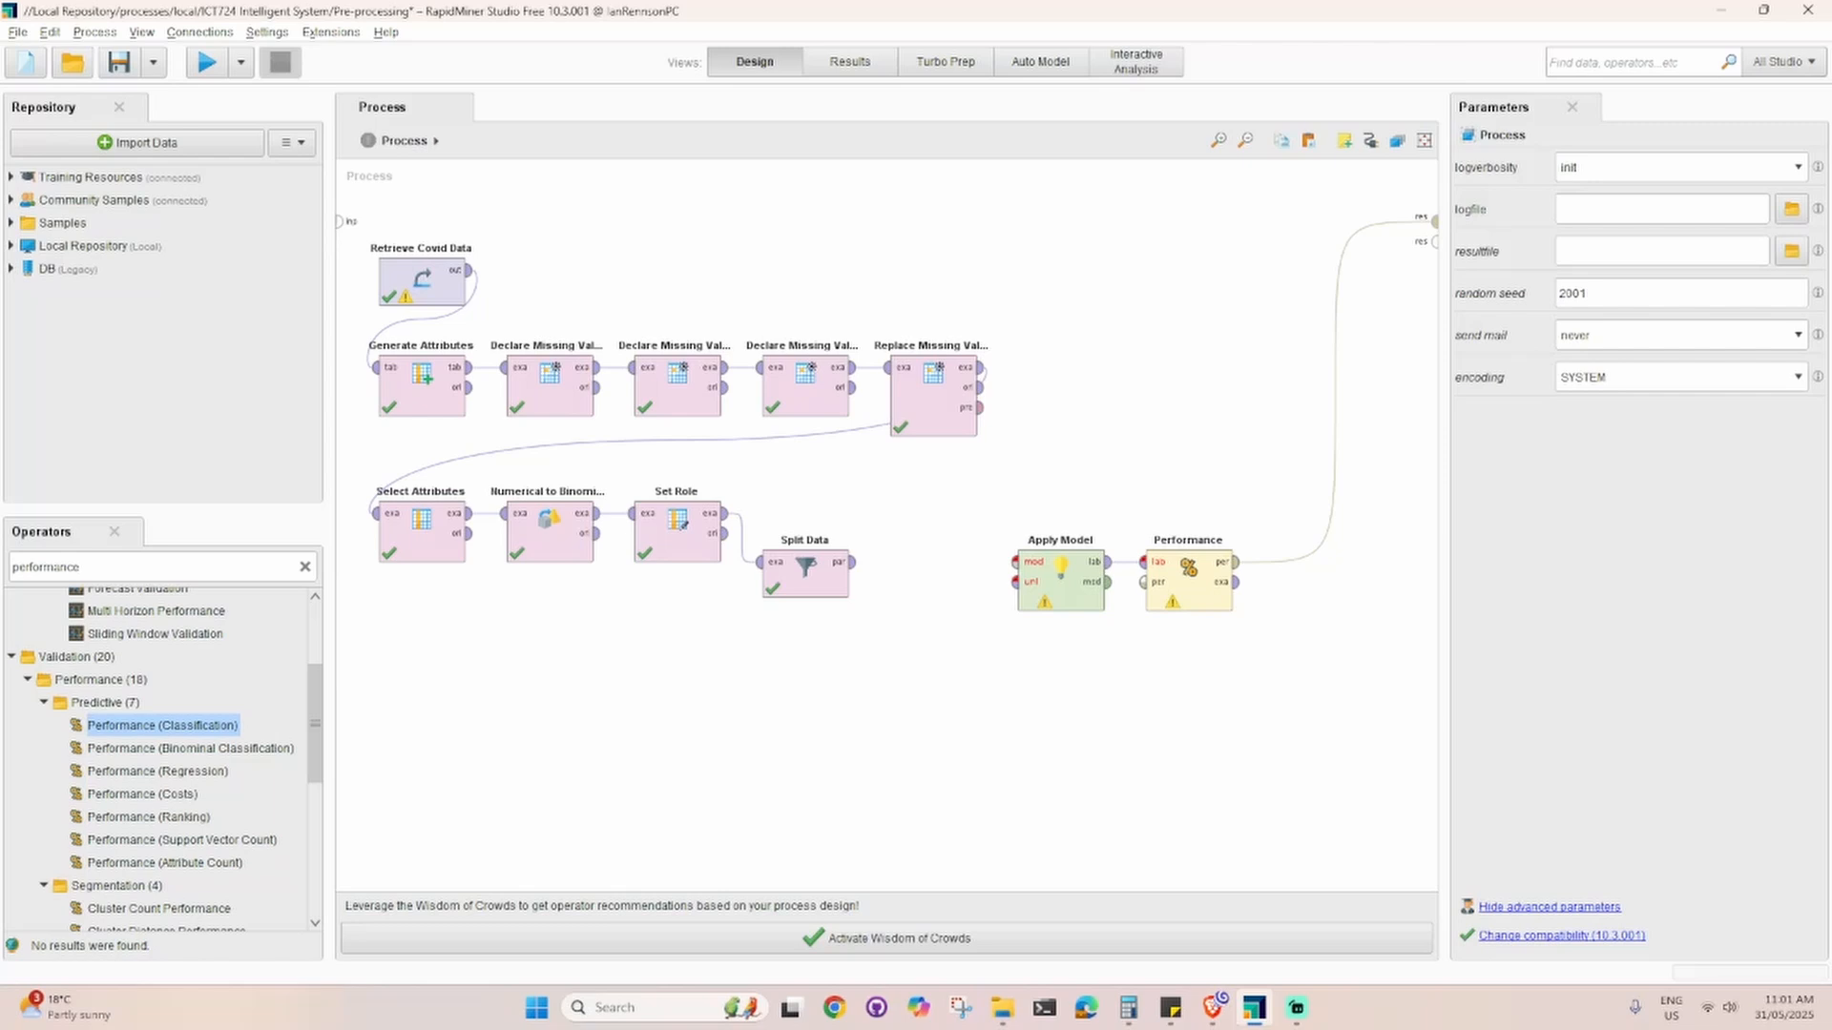
# Step: Find the Deep Learning operator by searching for "deep lear" and add it to the process between Split Data and Apply Model
pyautogui.doubleClick(99, 568)
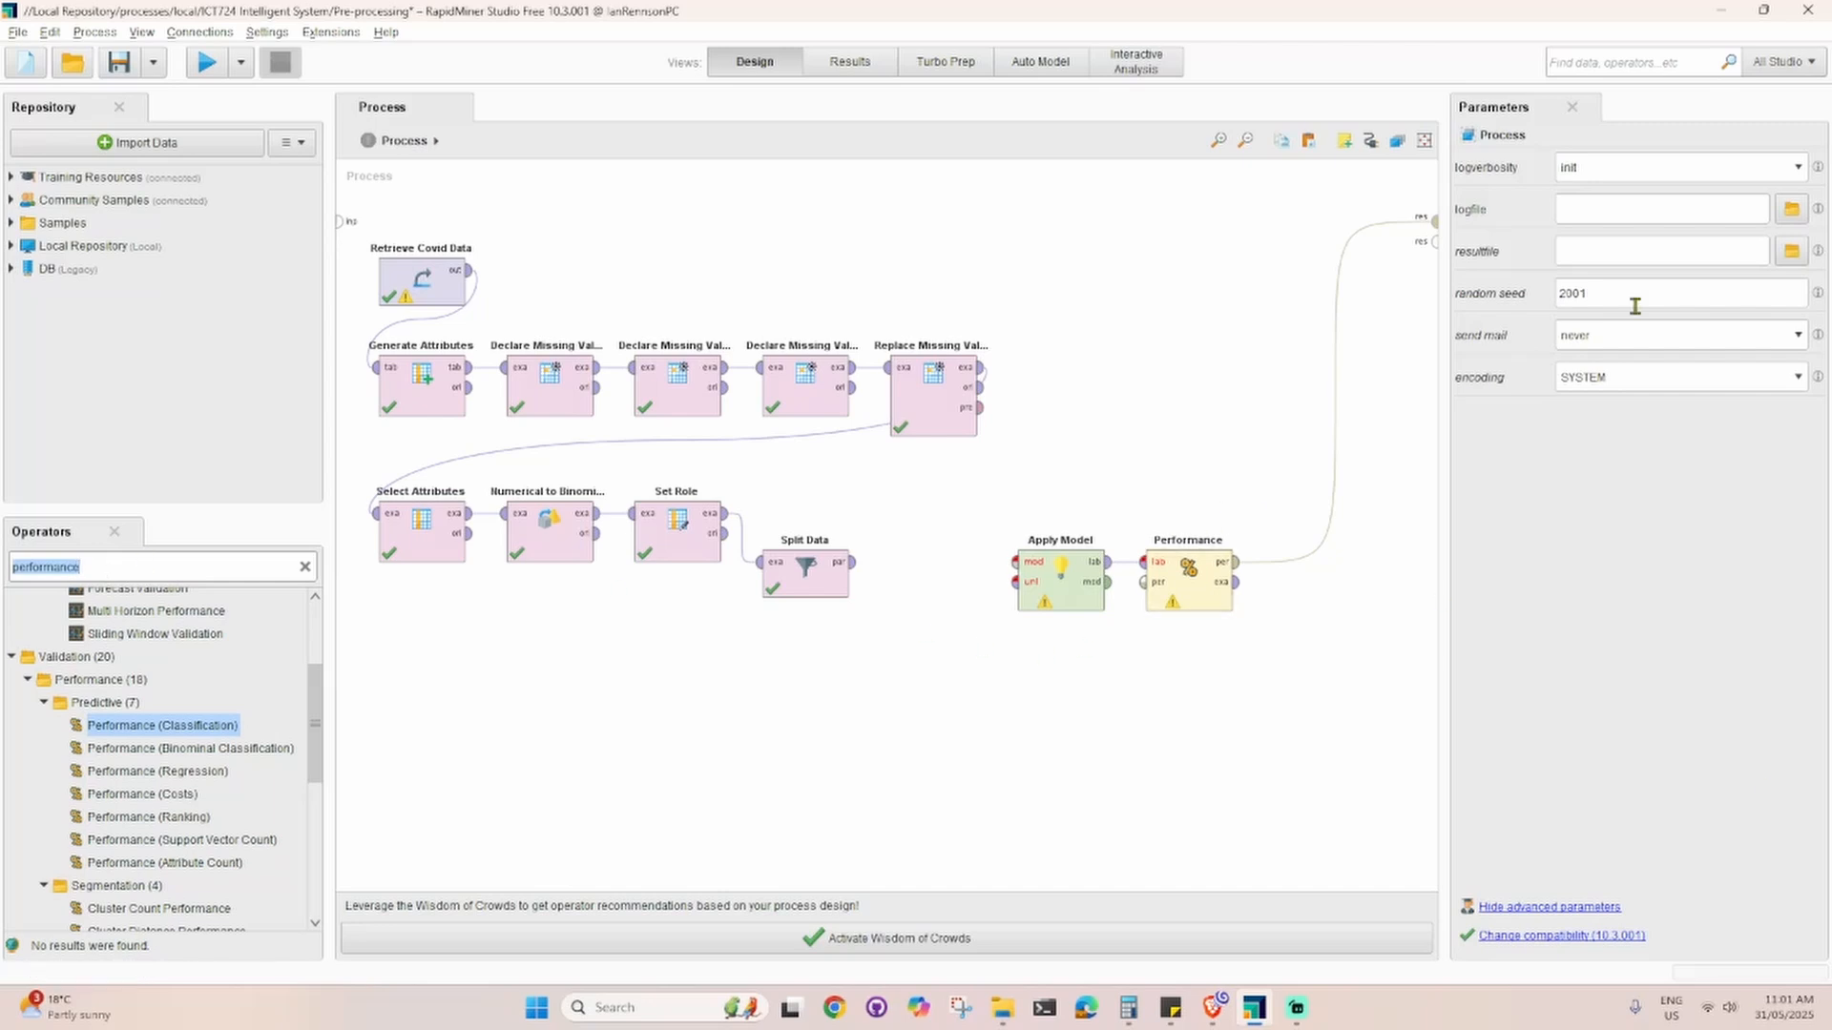
pyautogui.write('deep')
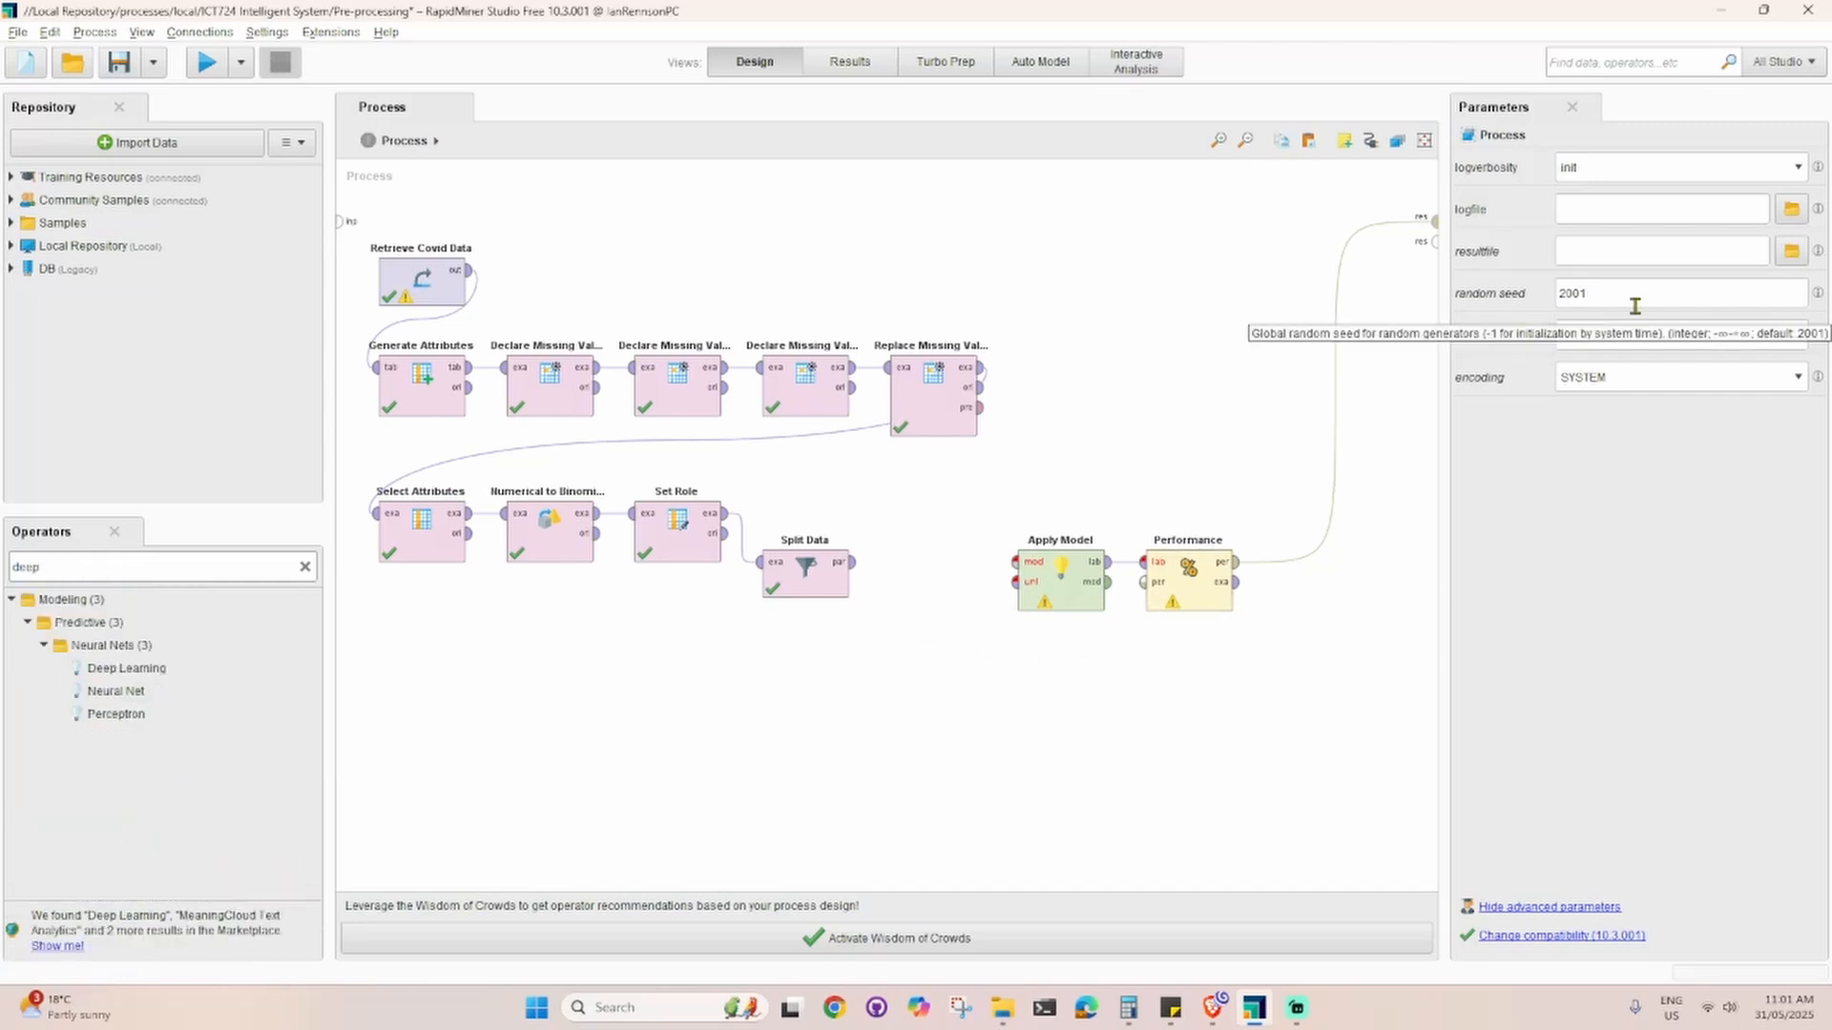
pyautogui.write(' lear')
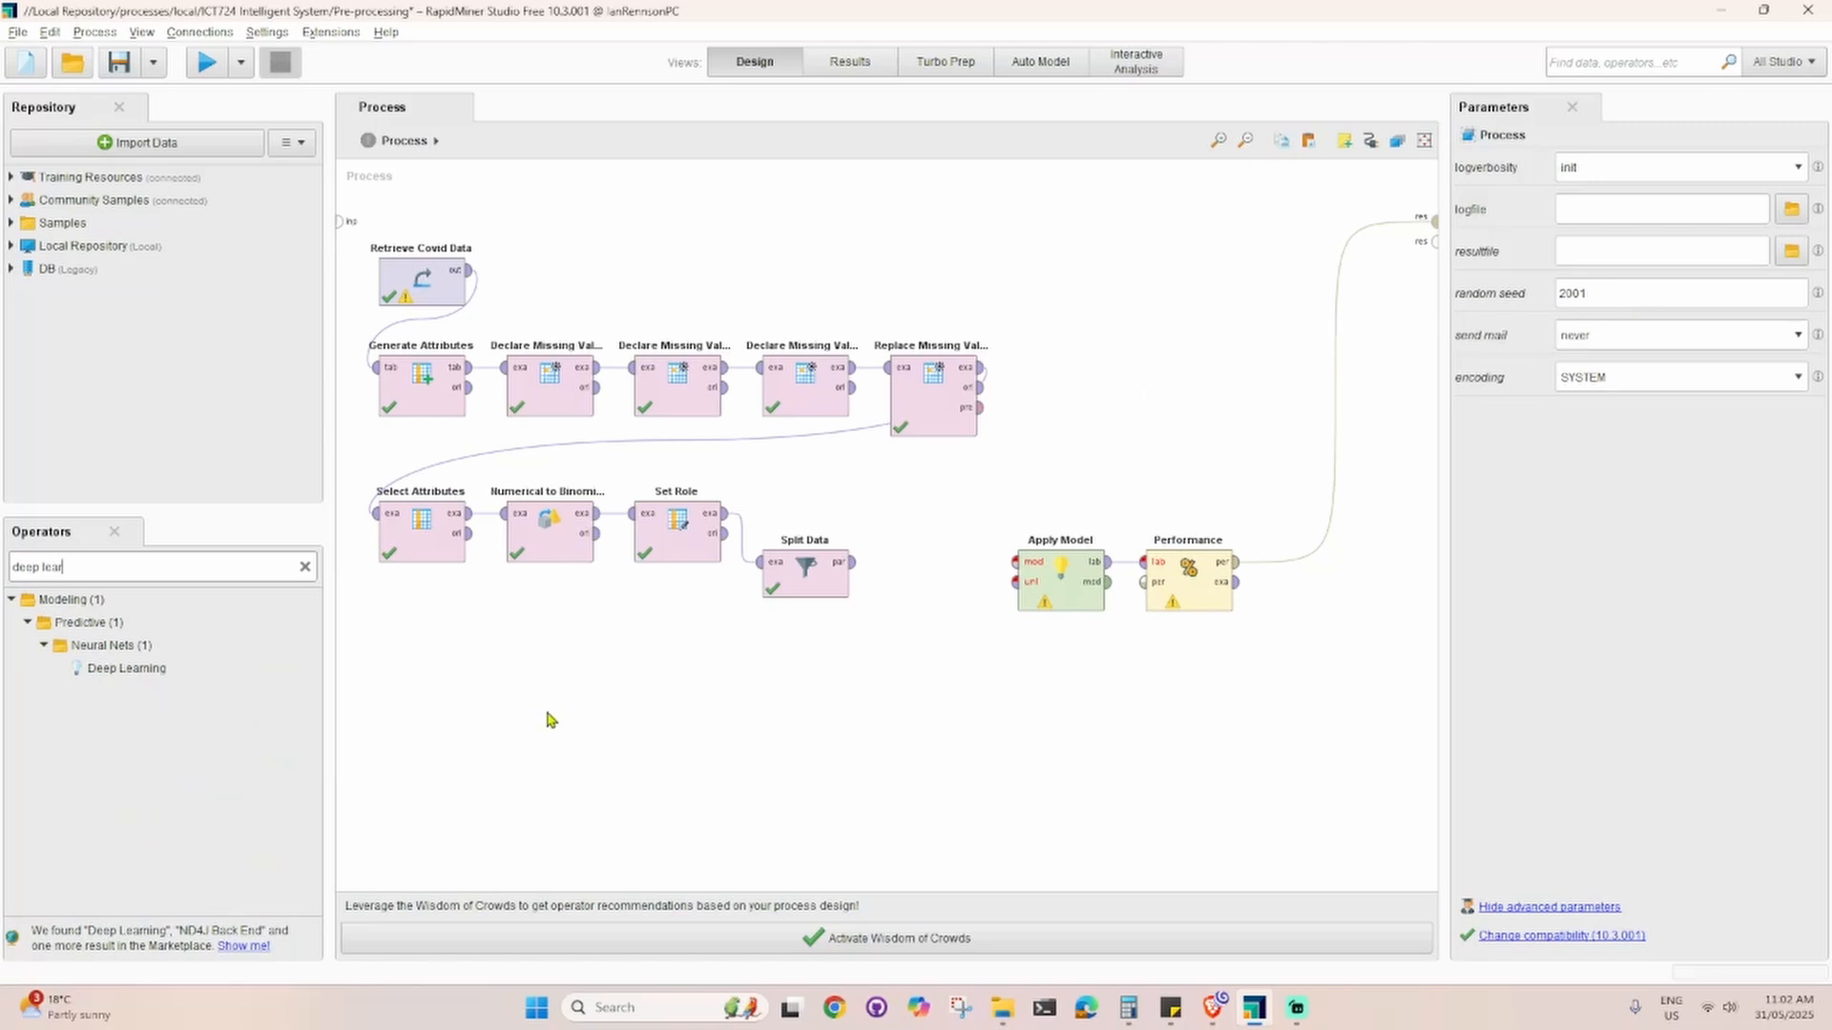
pyautogui.moveTo(134, 670); pyautogui.dragTo(950, 512)
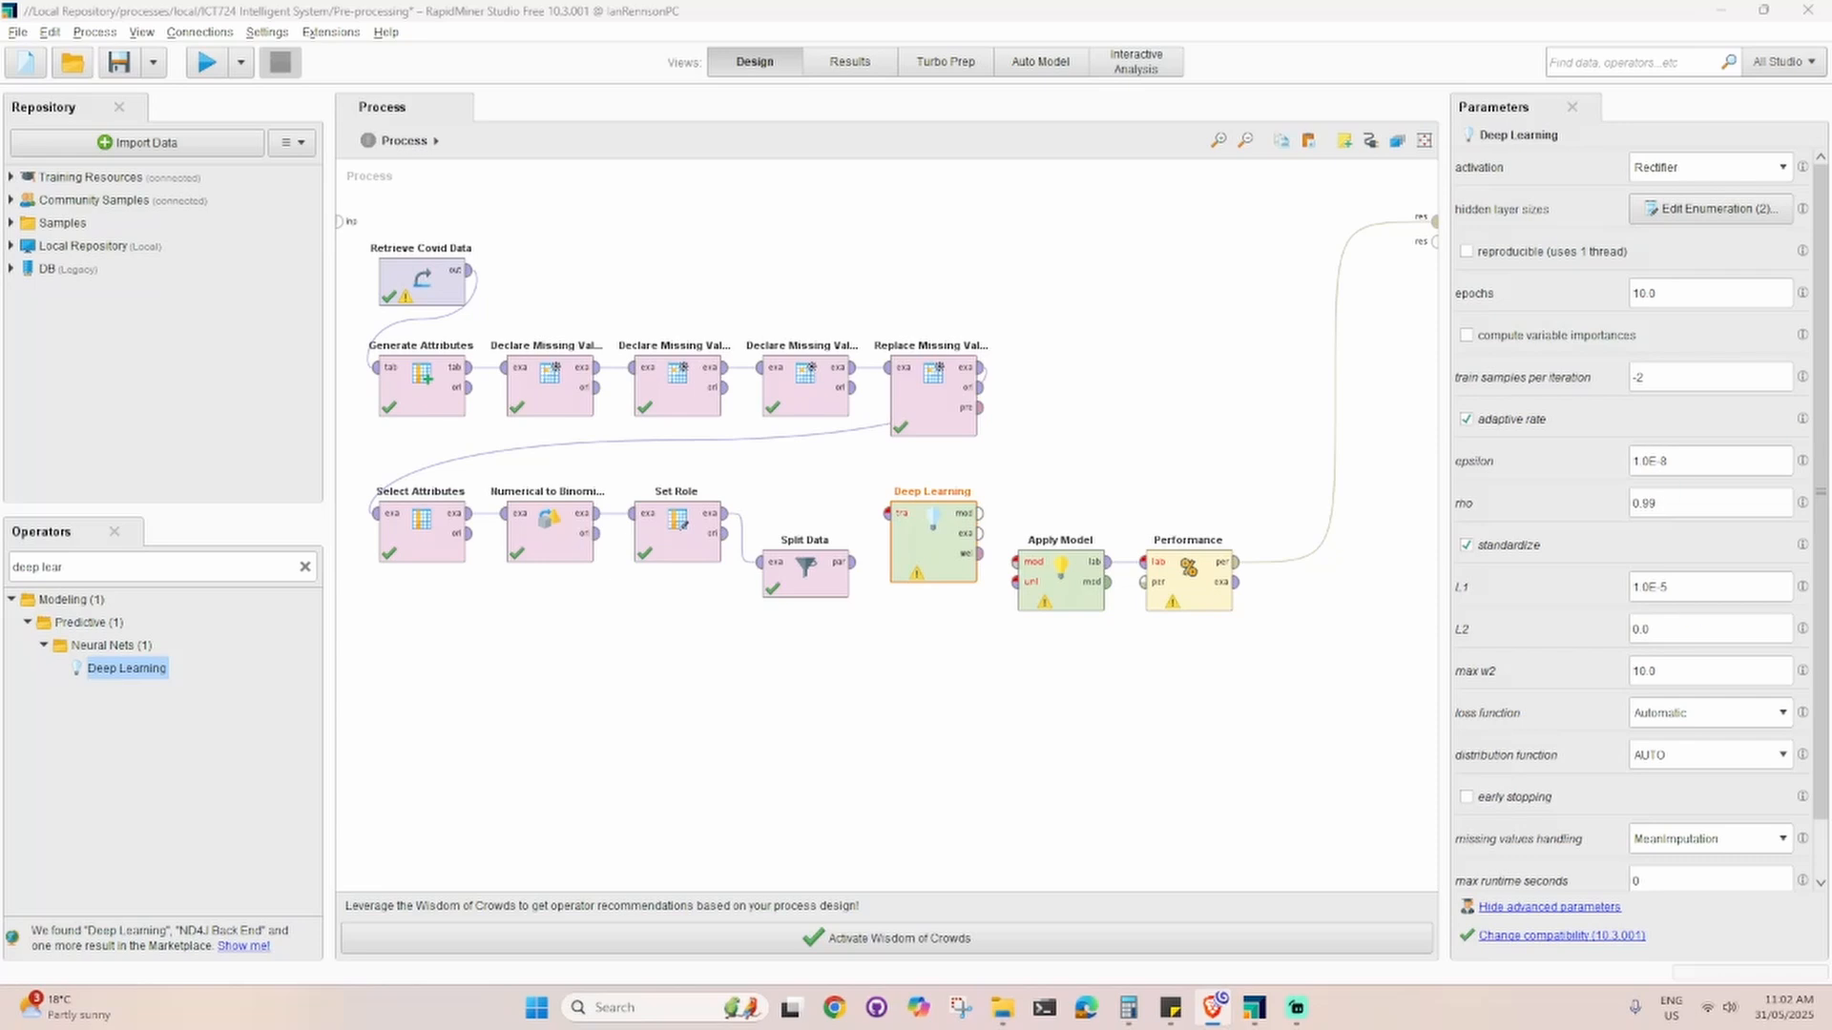
# Step: Connect Split Data's first partition to Deep Learning and its second to Apply Model, and feed the Deep Learning model into Apply Model
pyautogui.click(854, 569)
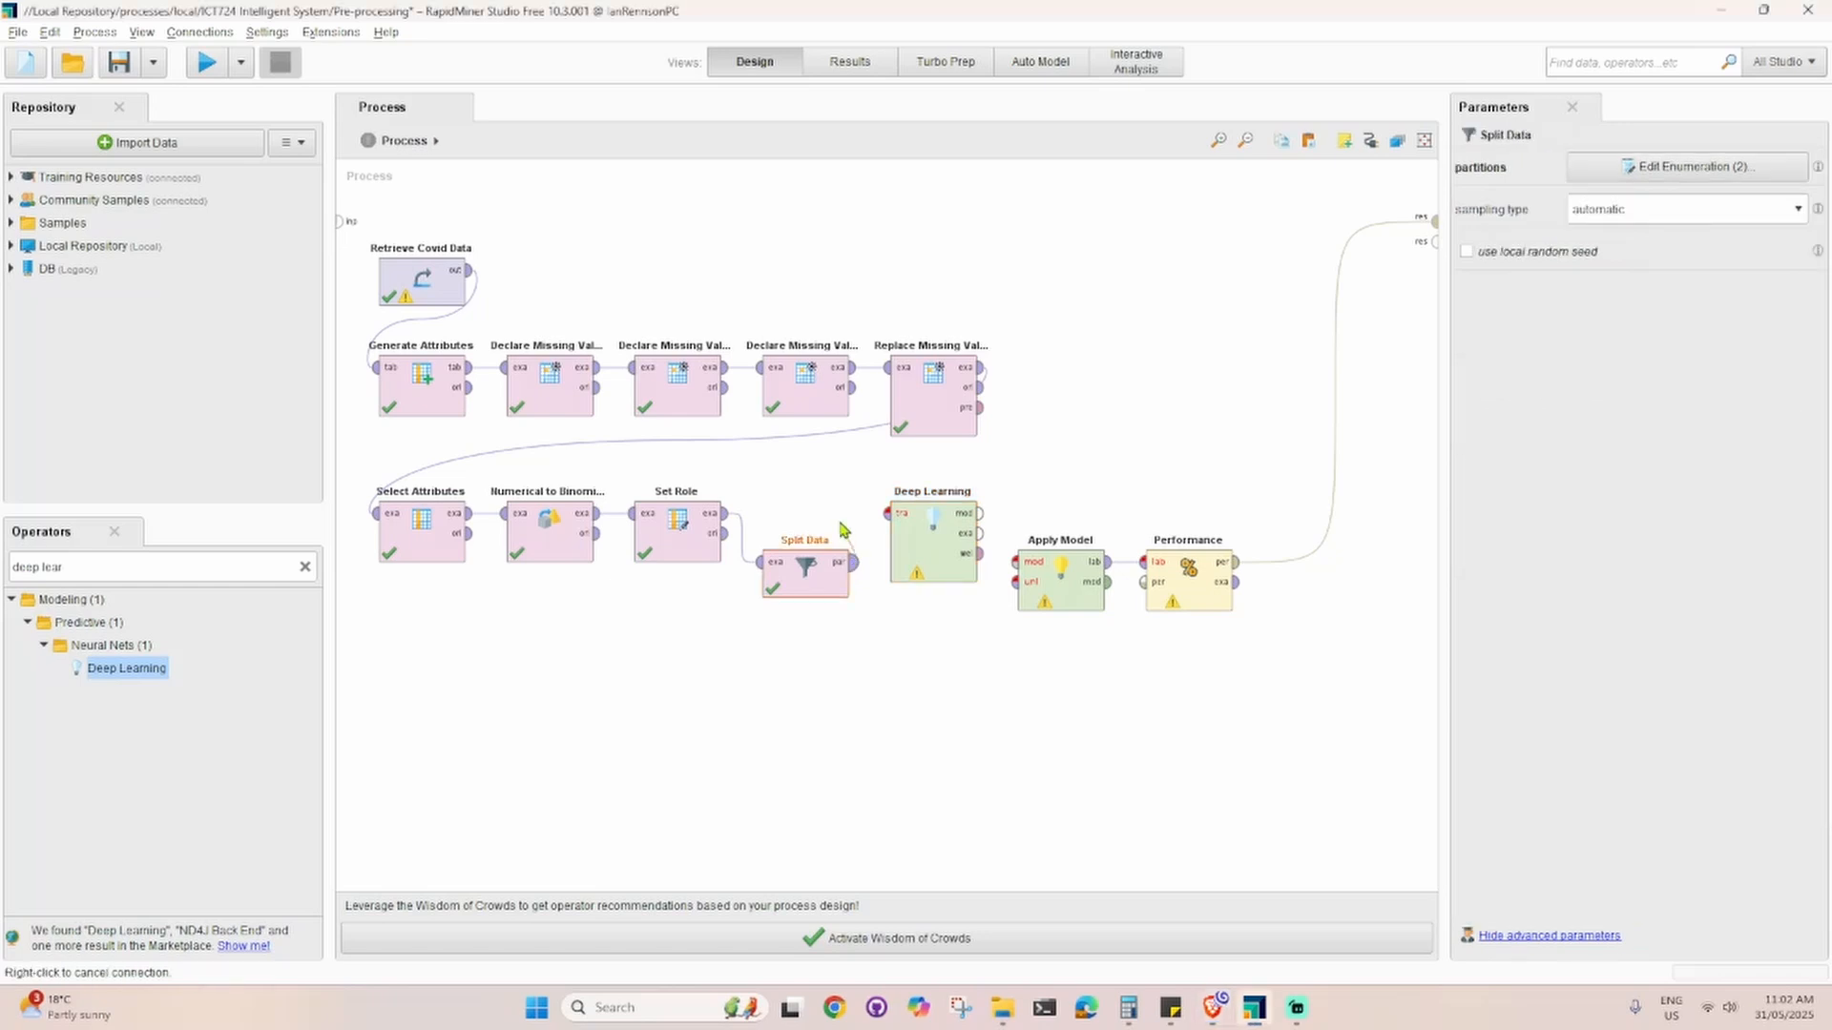
pyautogui.click(885, 516)
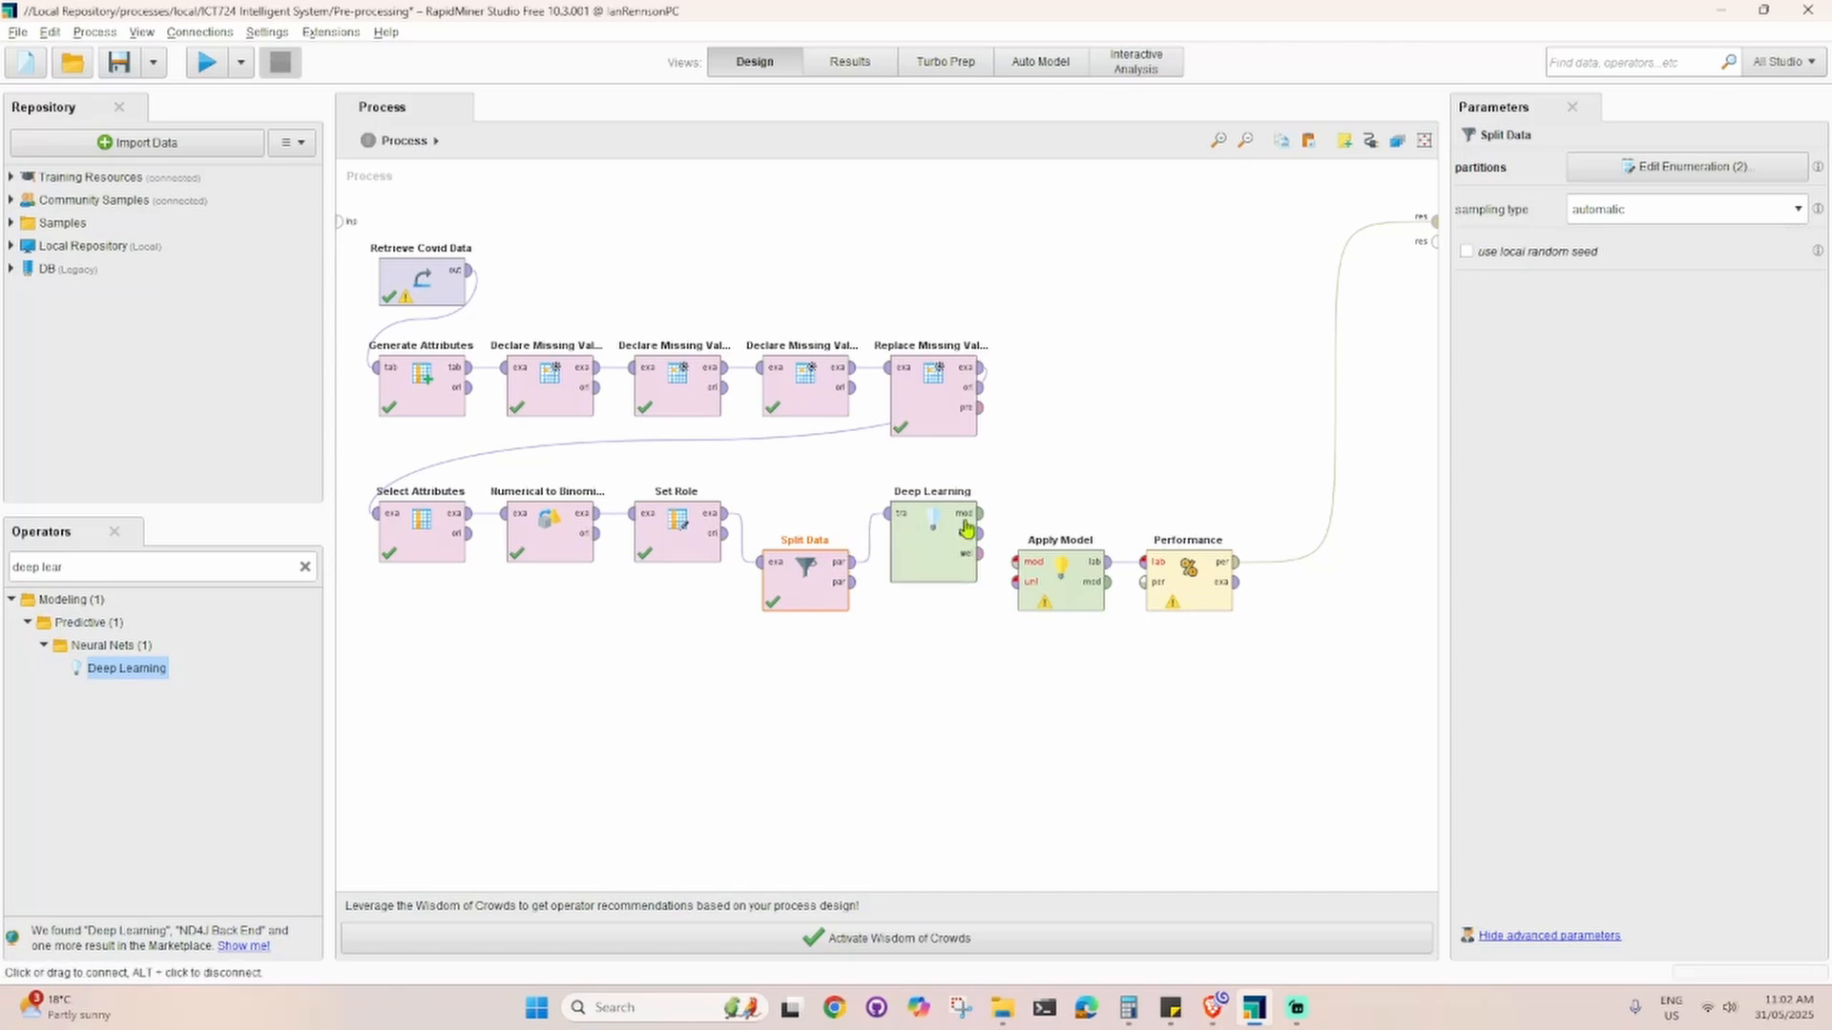
pyautogui.click(851, 582)
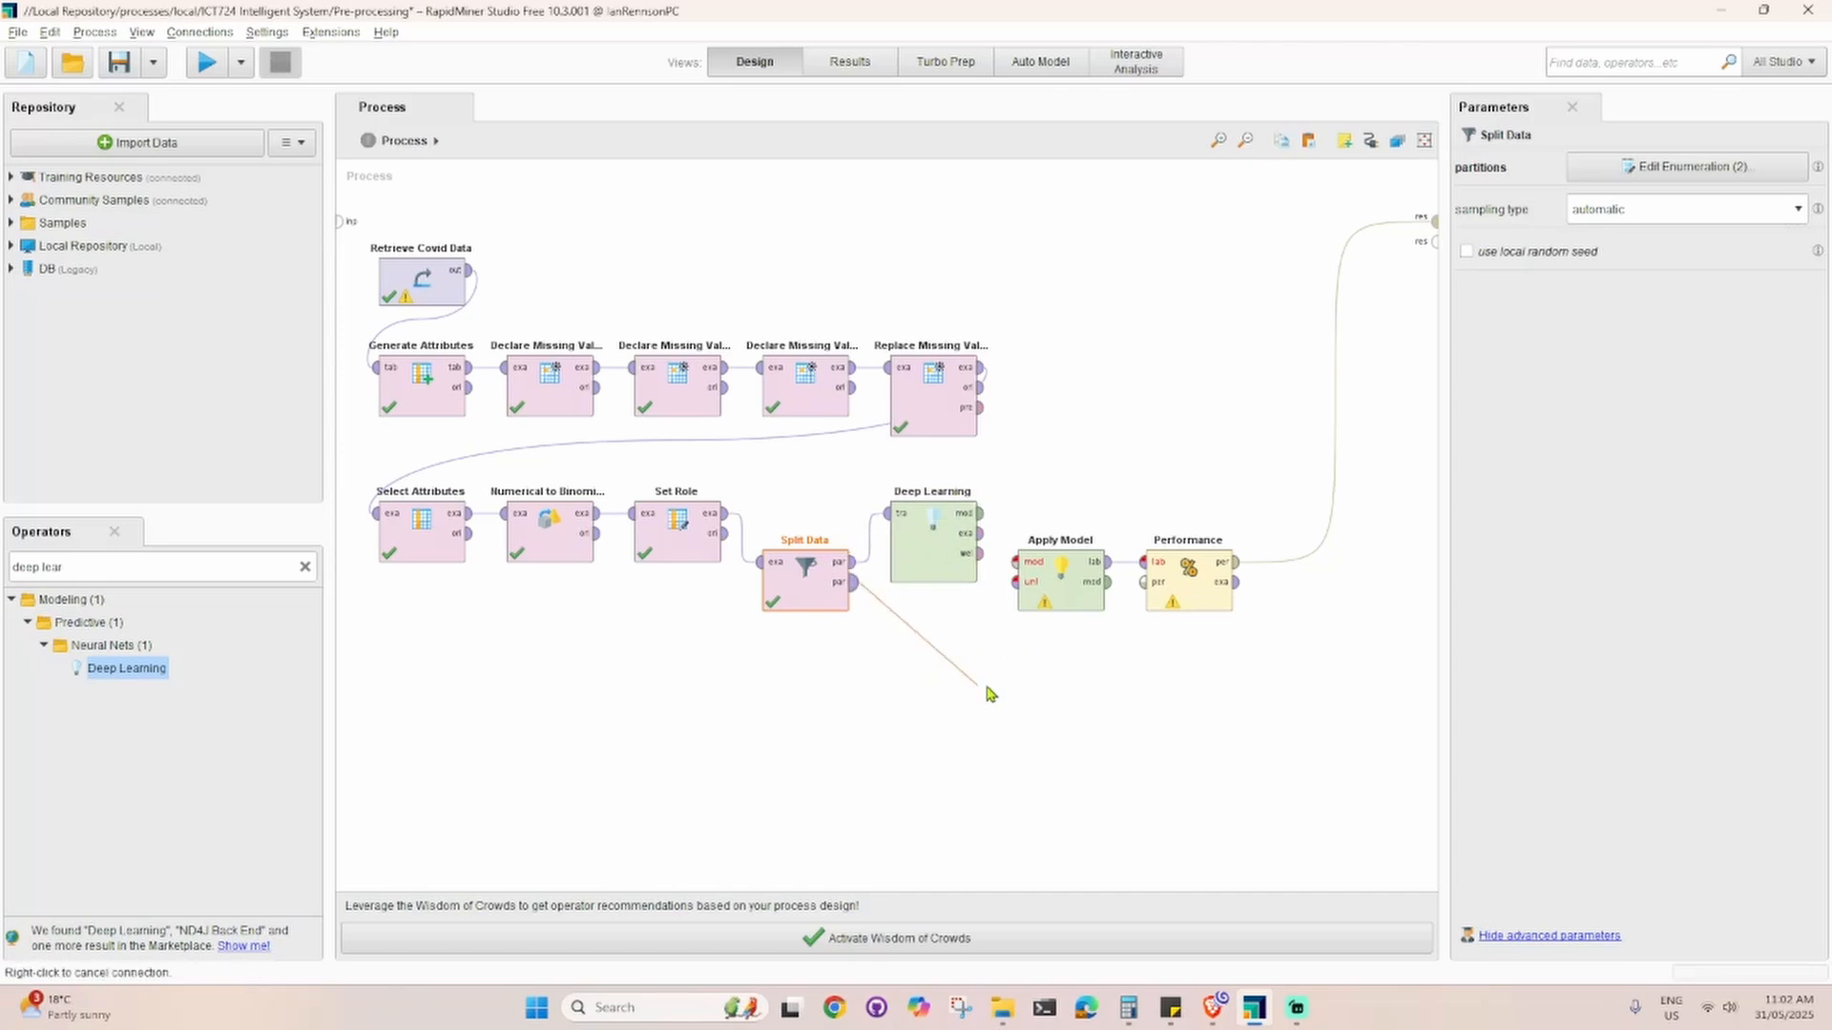
pyautogui.click(1014, 584)
pyautogui.moveTo(918, 565); pyautogui.dragTo(918, 516)
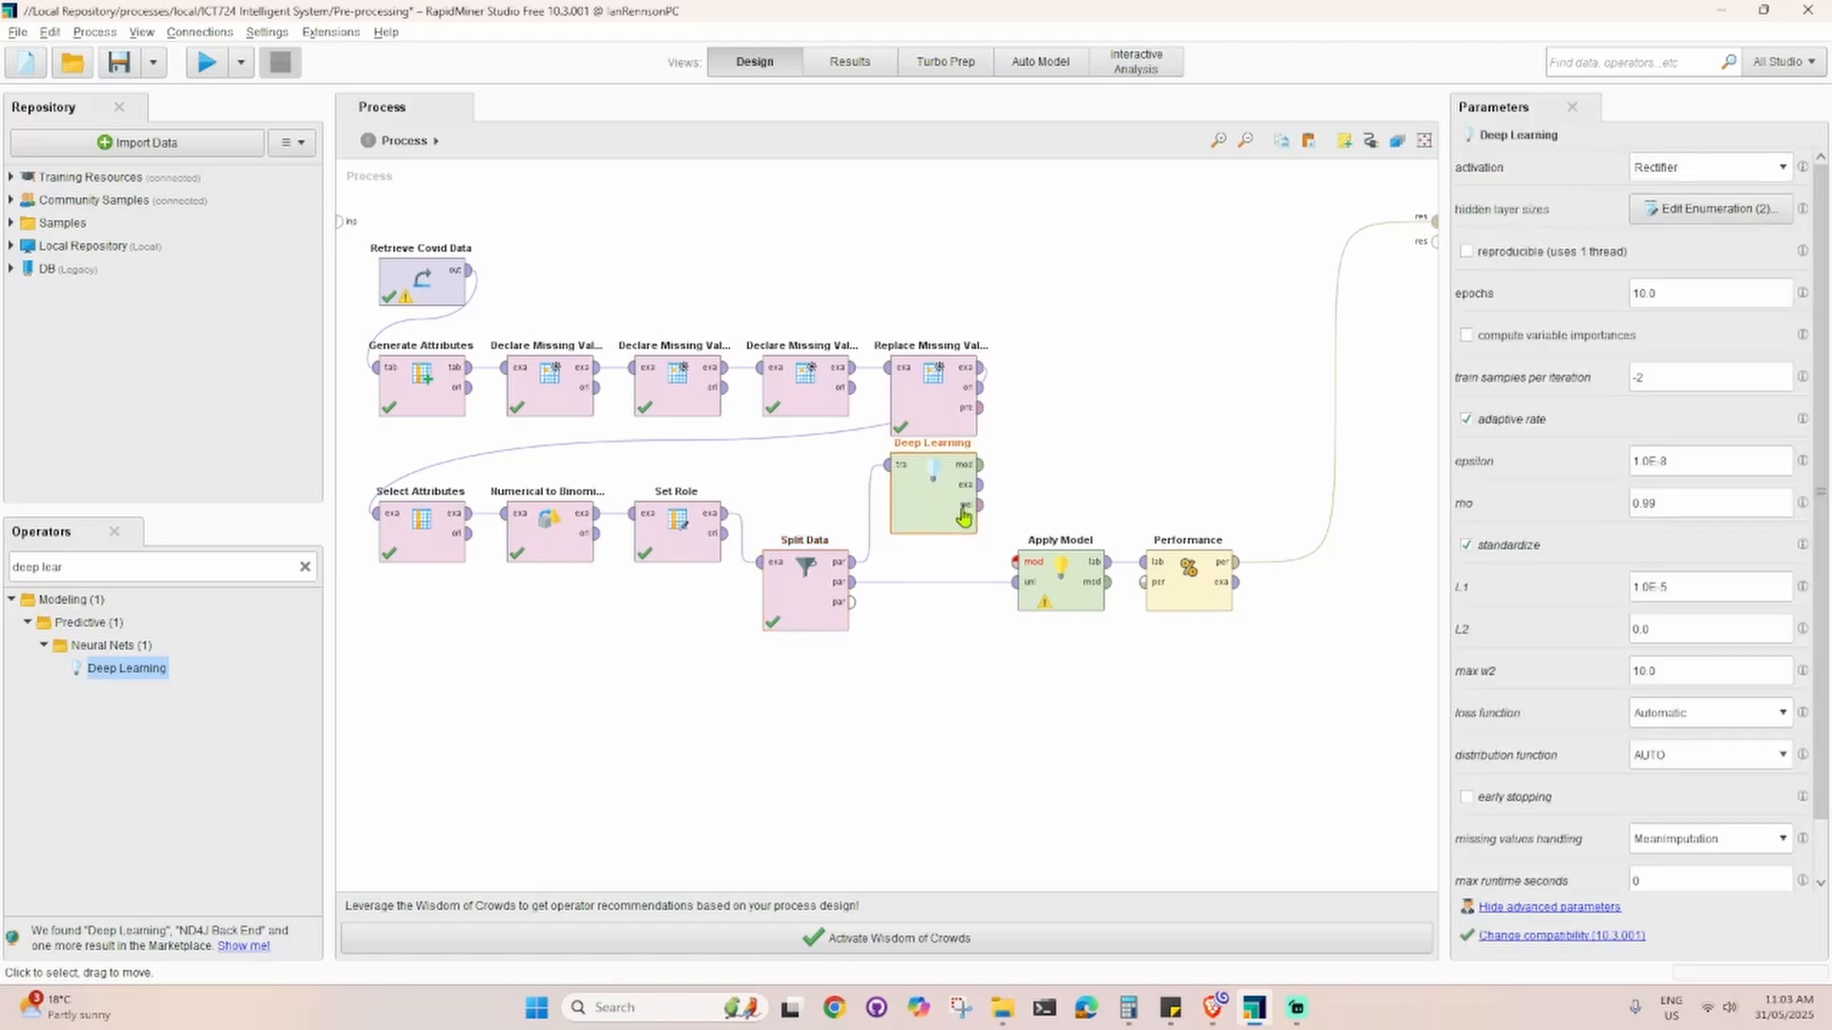
pyautogui.click(980, 465)
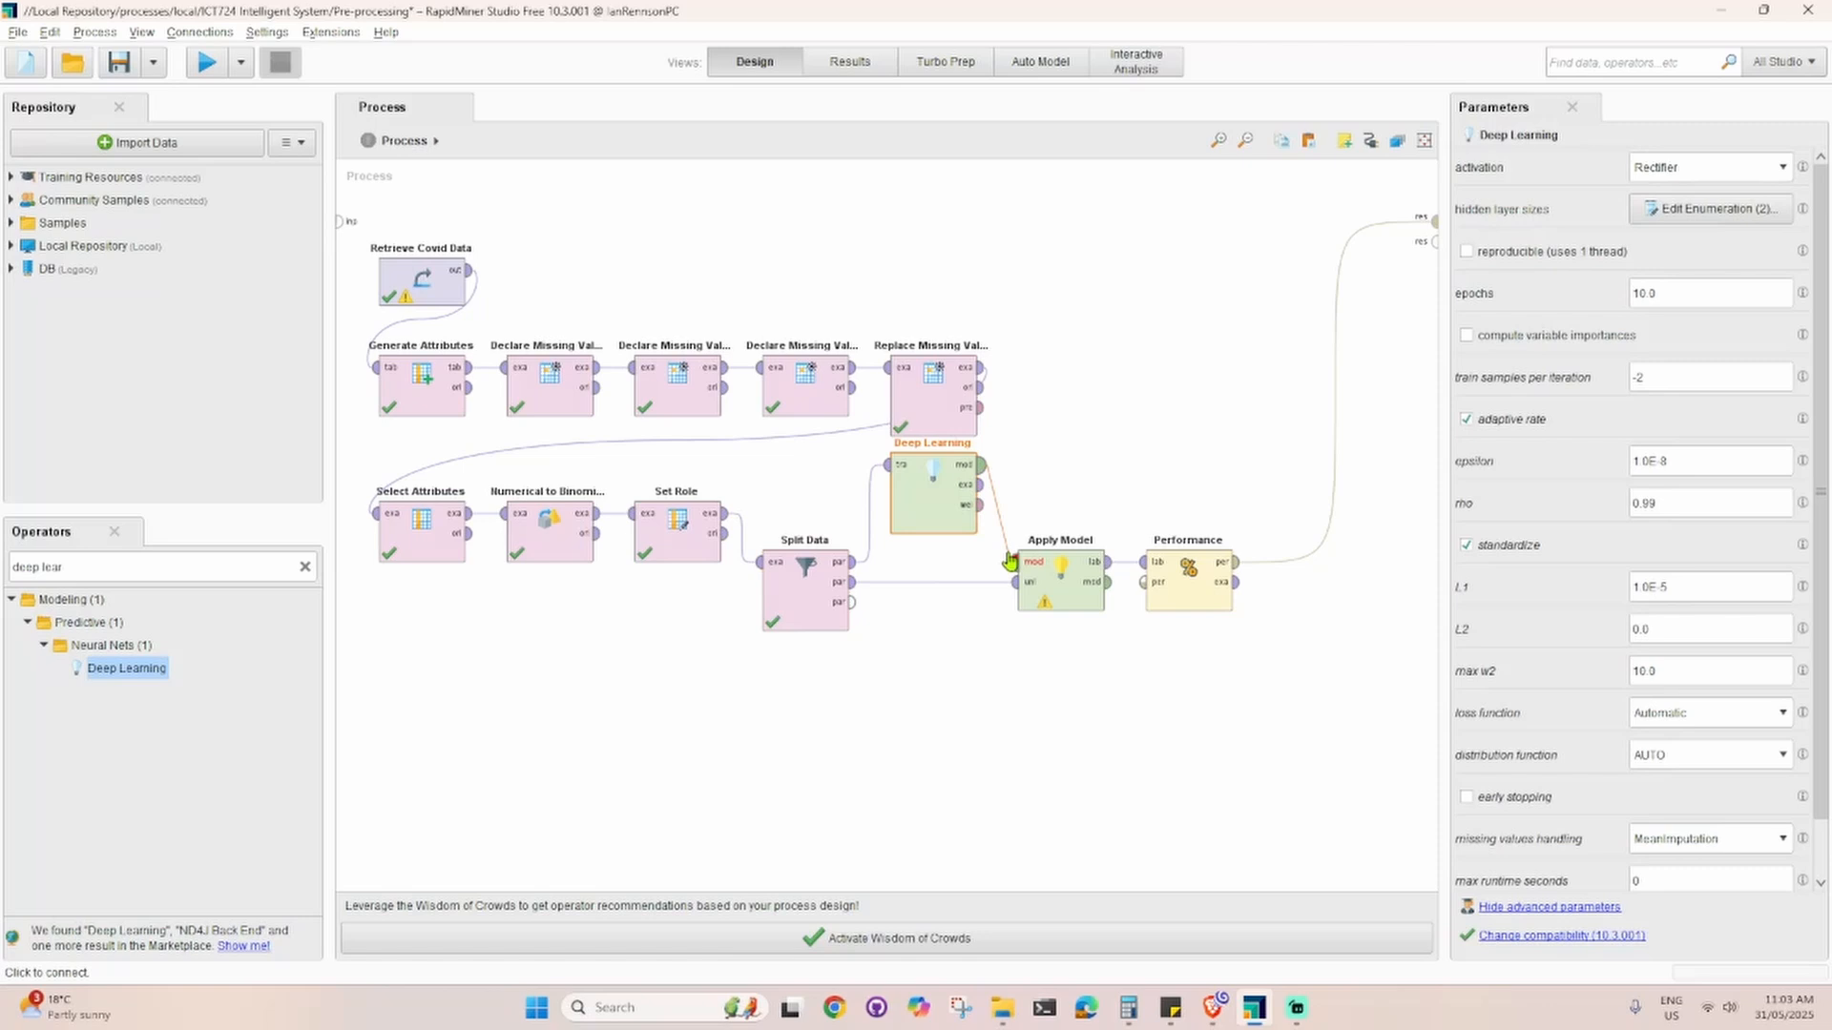
pyautogui.click(1014, 562)
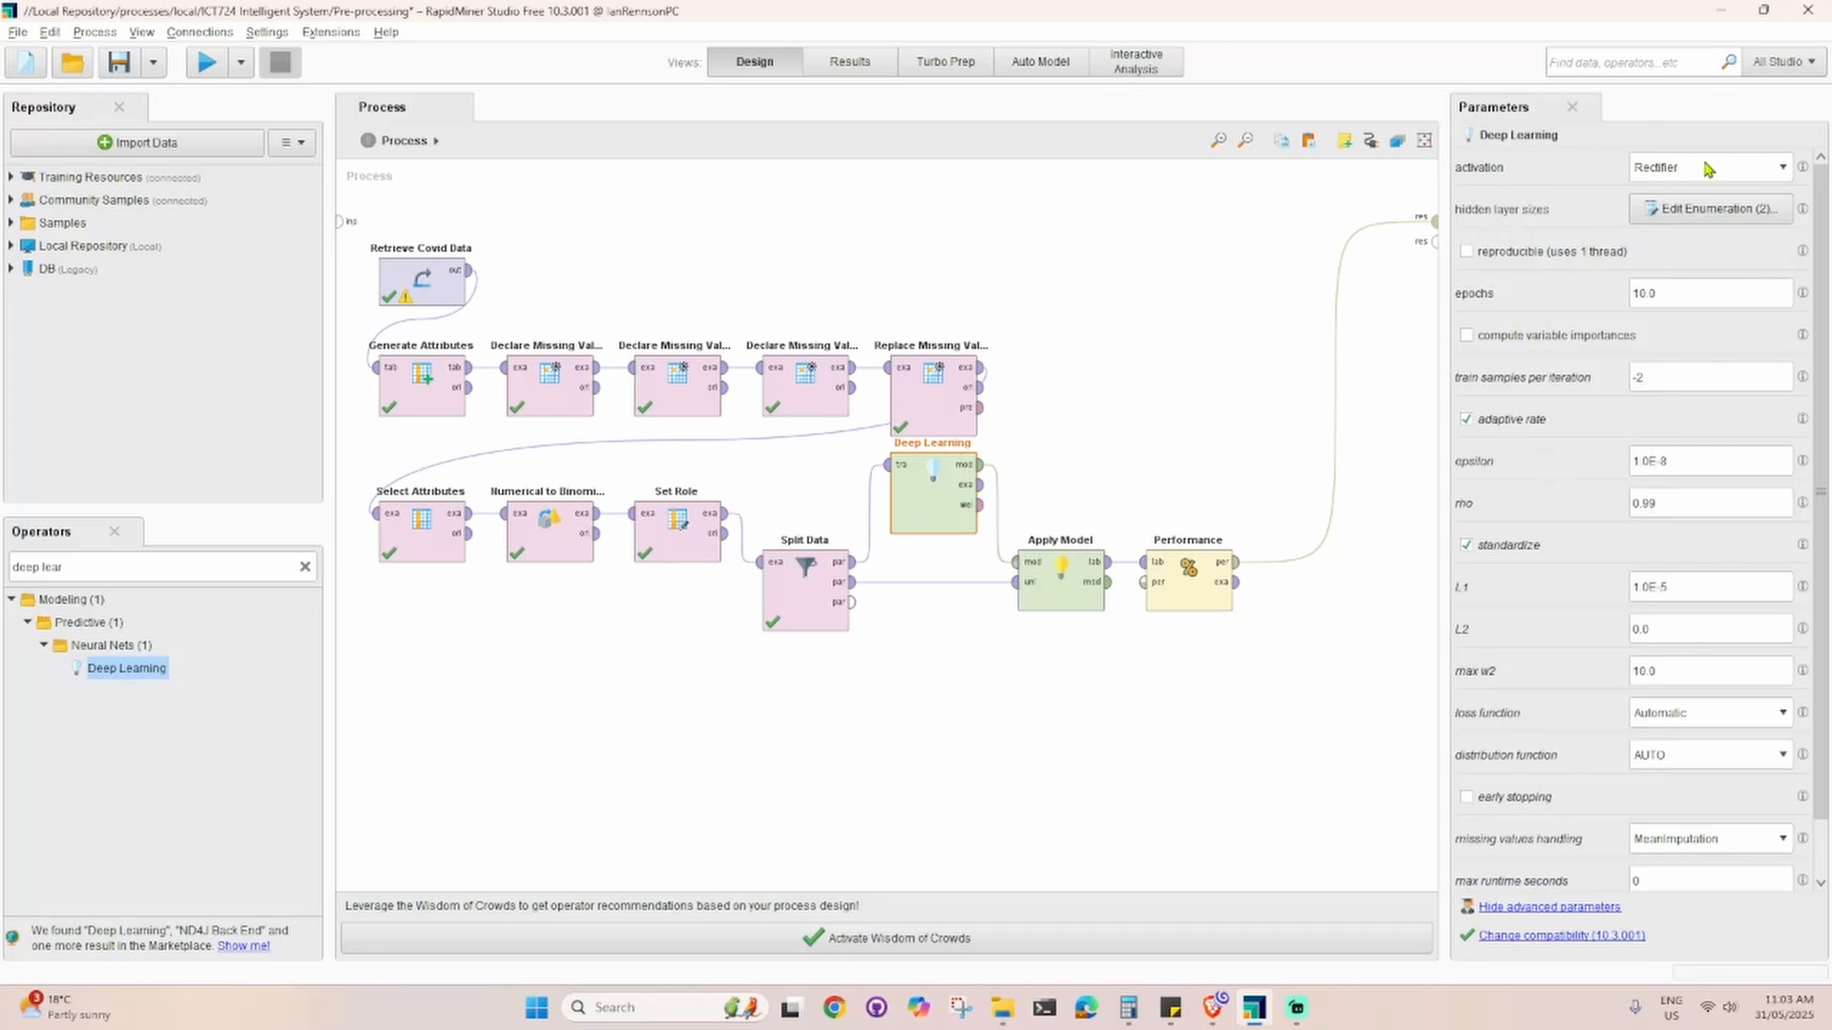
pyautogui.scroll(-2, 1684, 315)
pyautogui.scroll(2, 1694, 501)
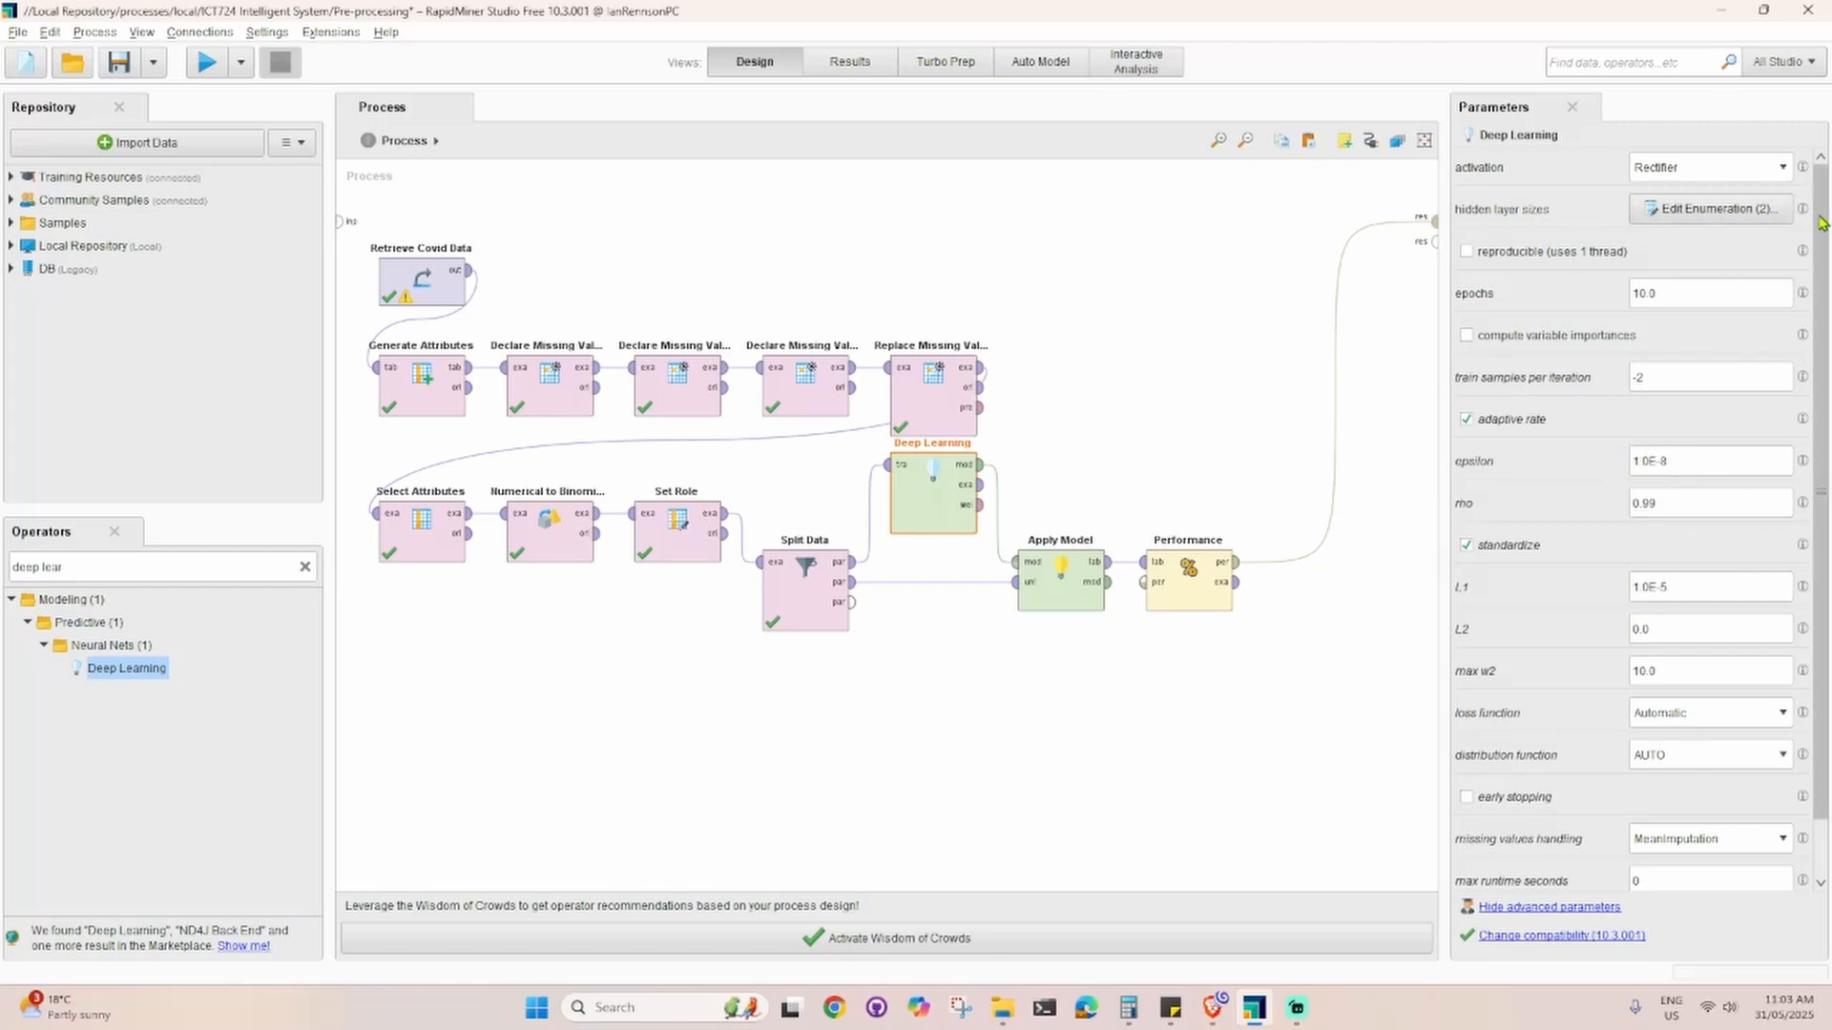
pyautogui.click(1700, 170)
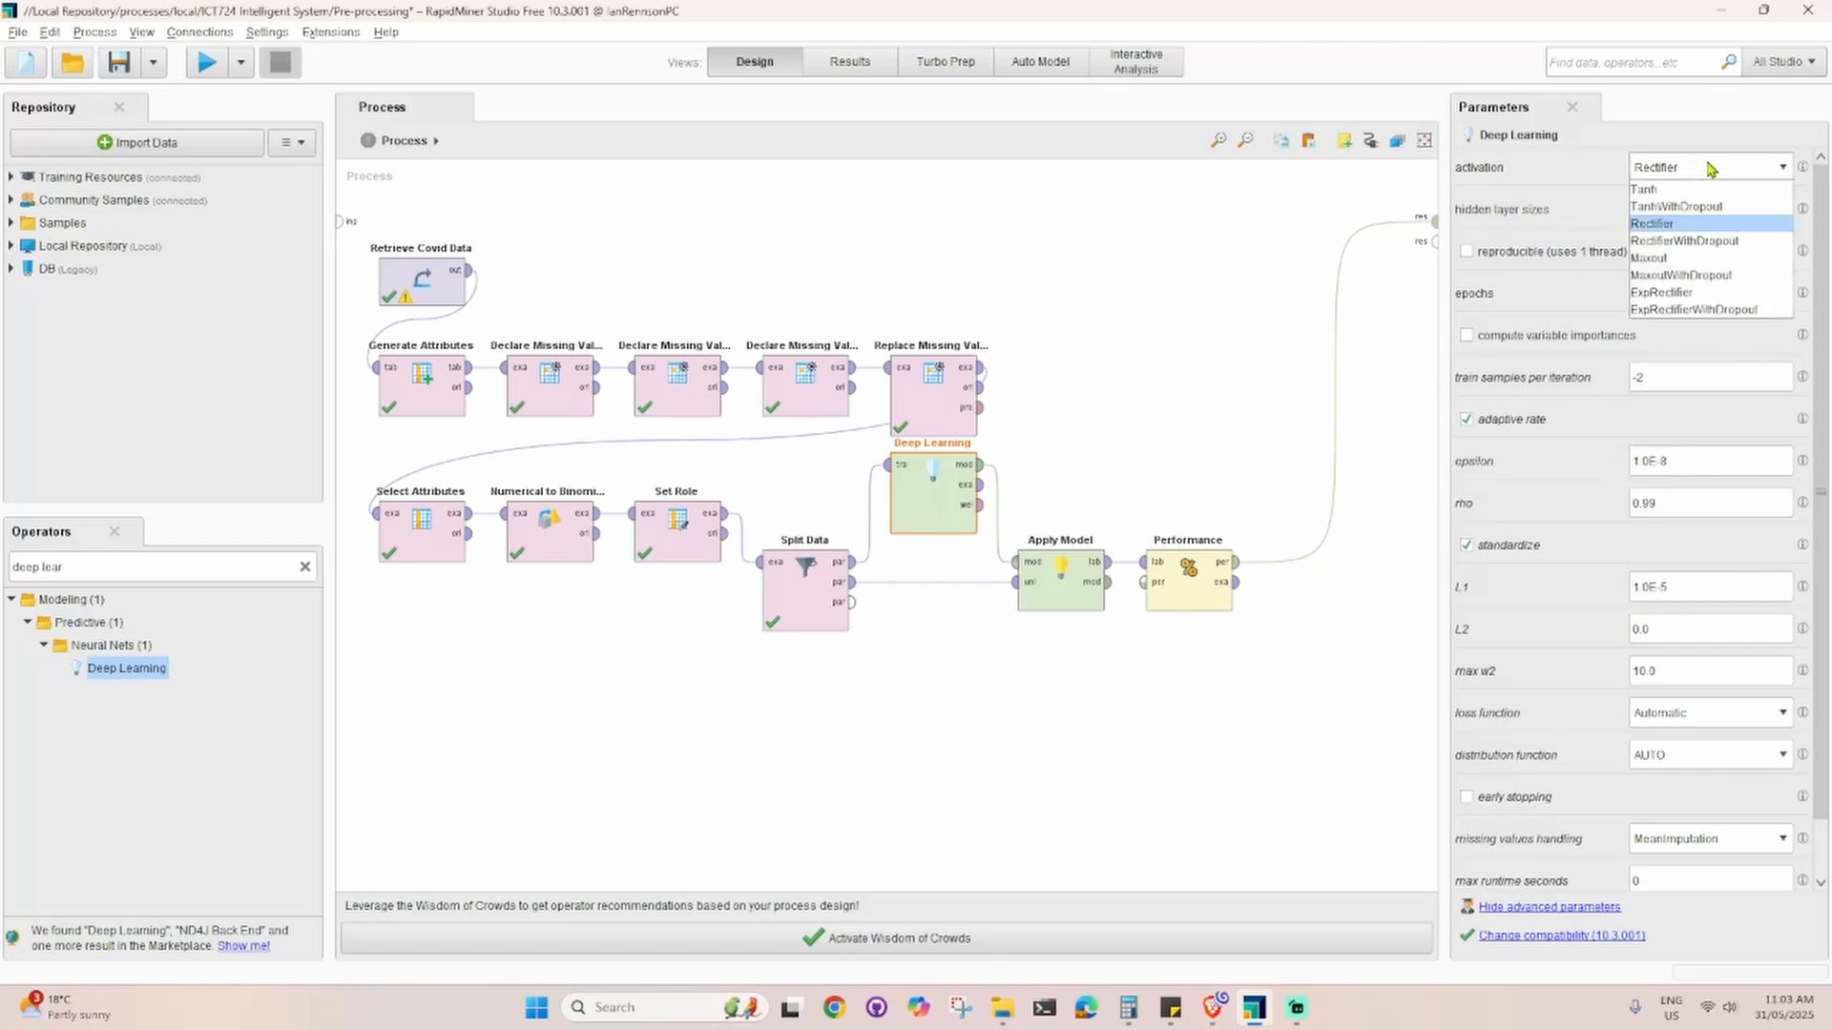
pyautogui.click(1640, 148)
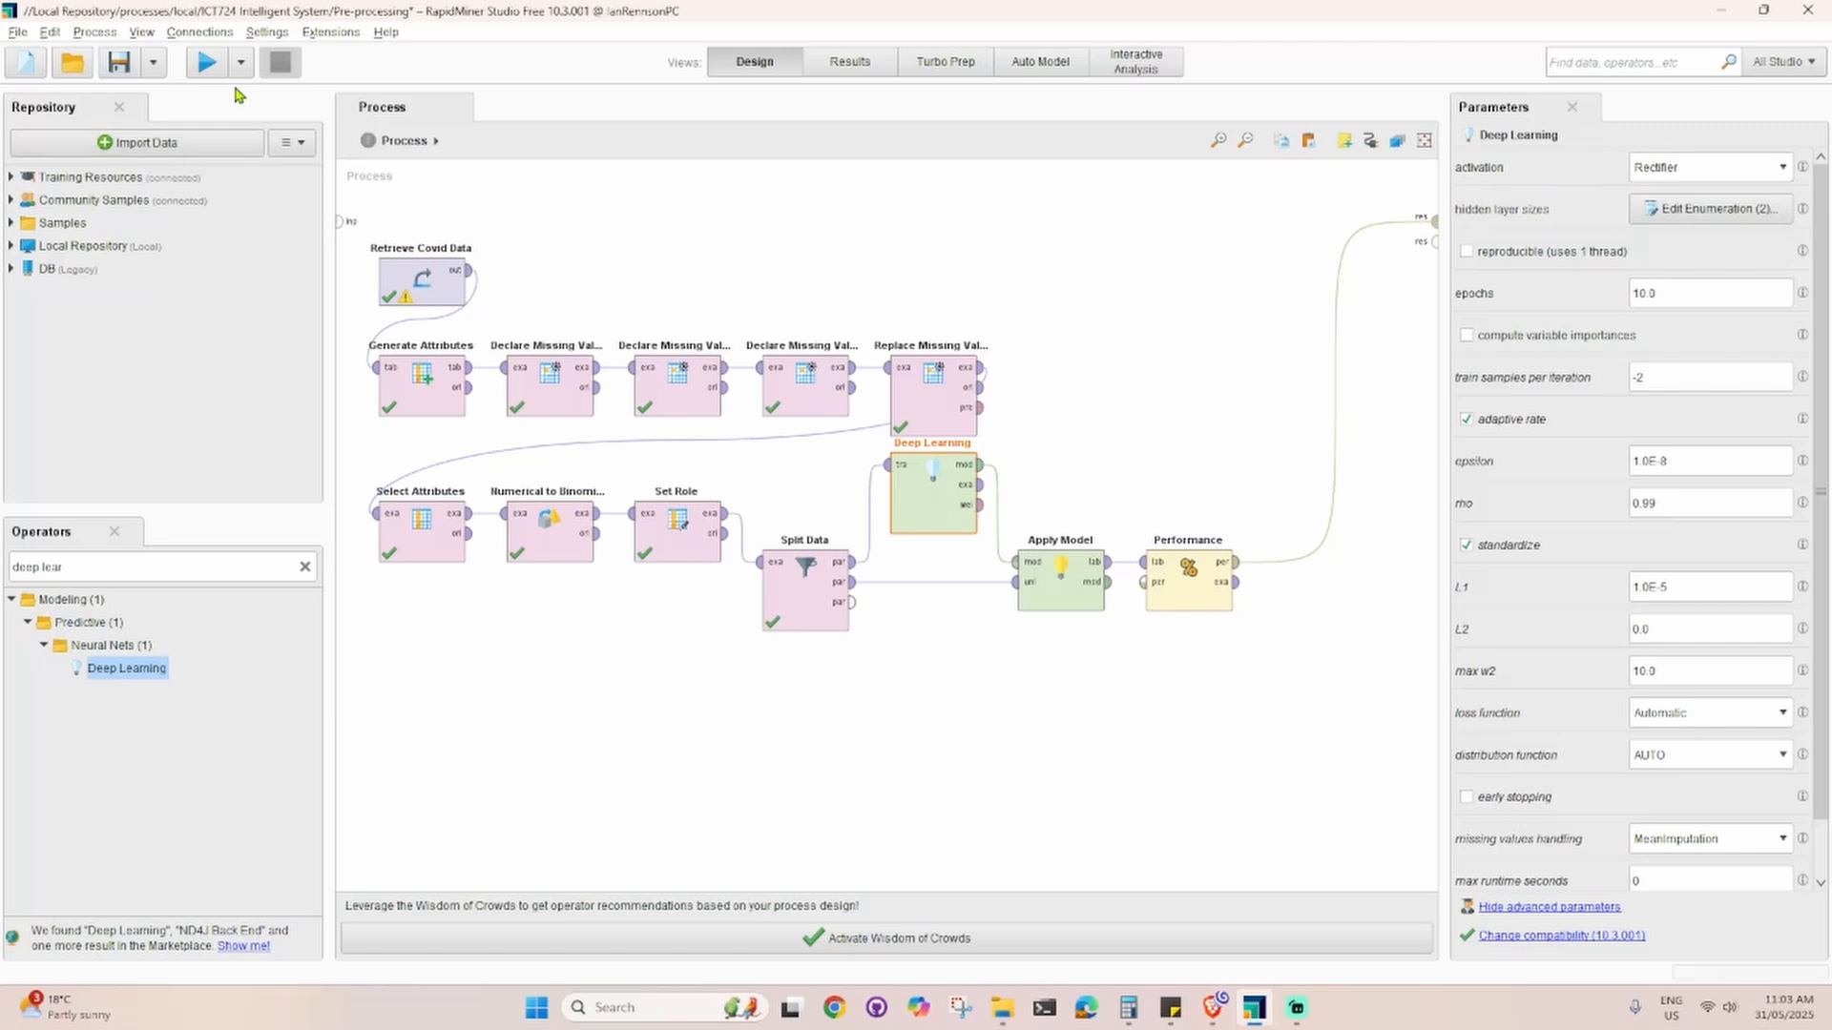
# Step: Run the process and review the class precision and class recall values in the Performance results
pyautogui.click(209, 63)
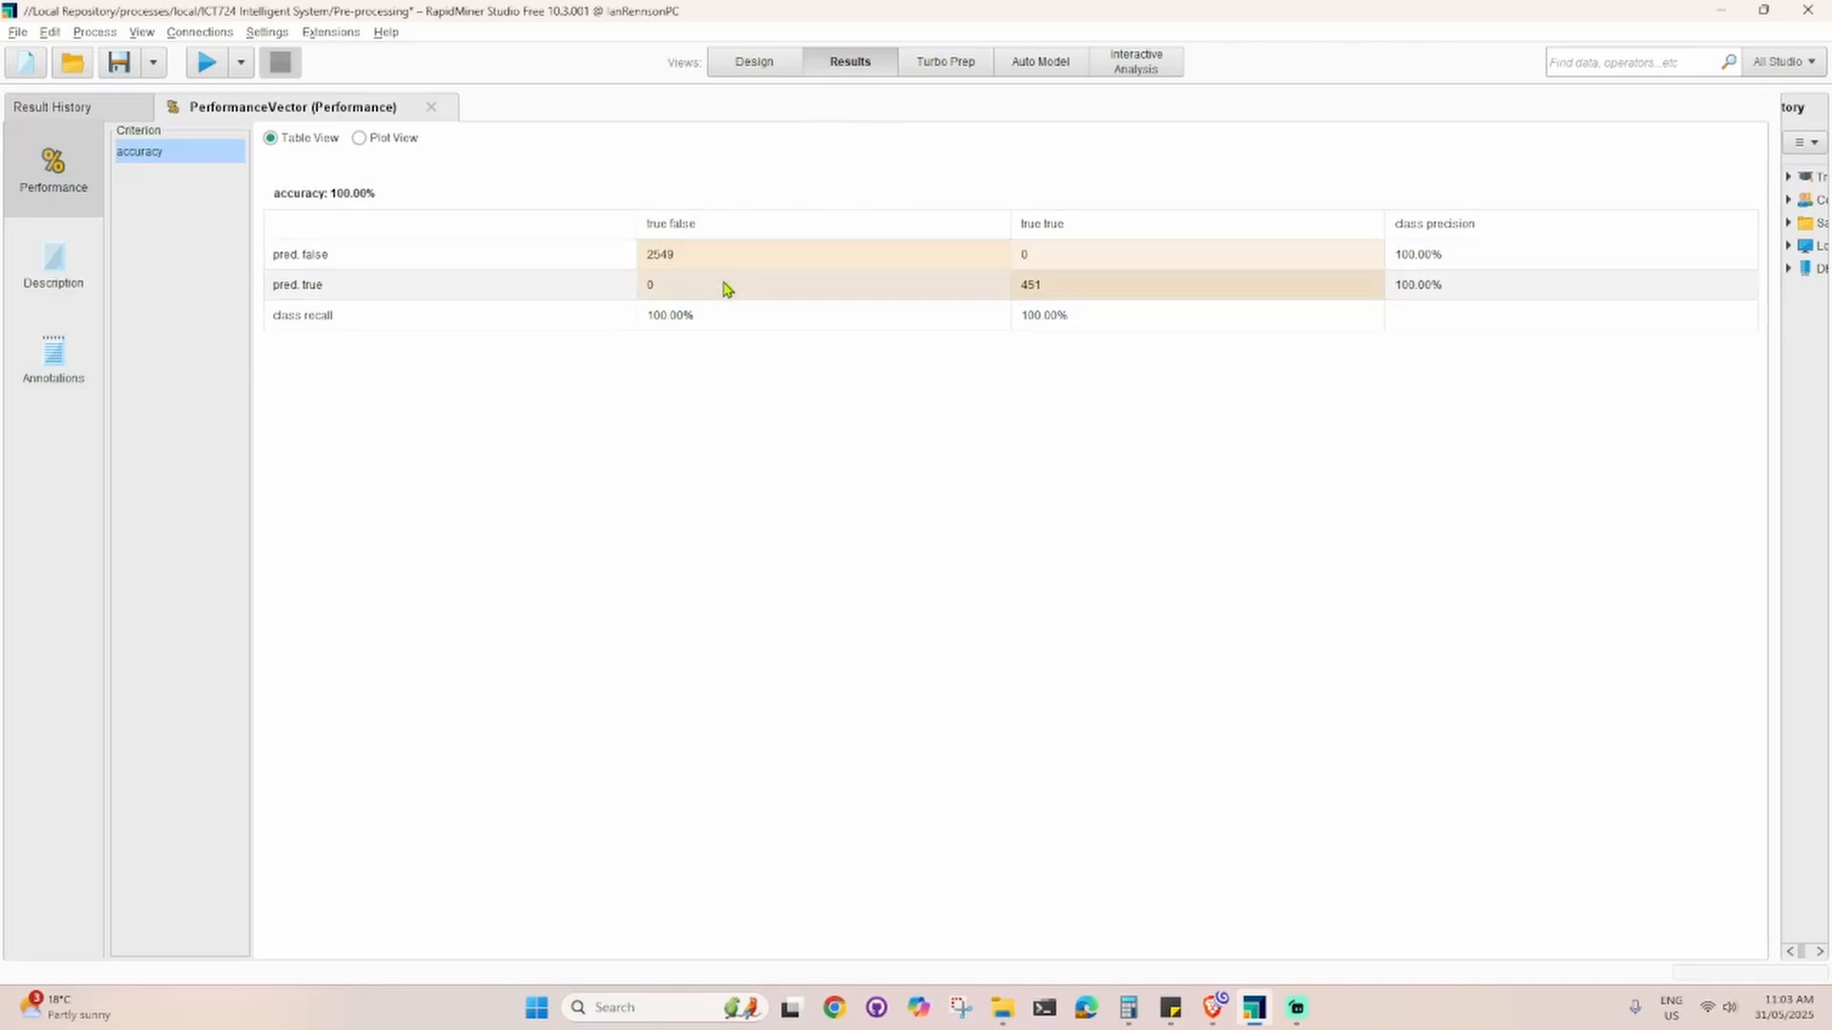
pyautogui.click(1455, 256)
pyautogui.click(1401, 286)
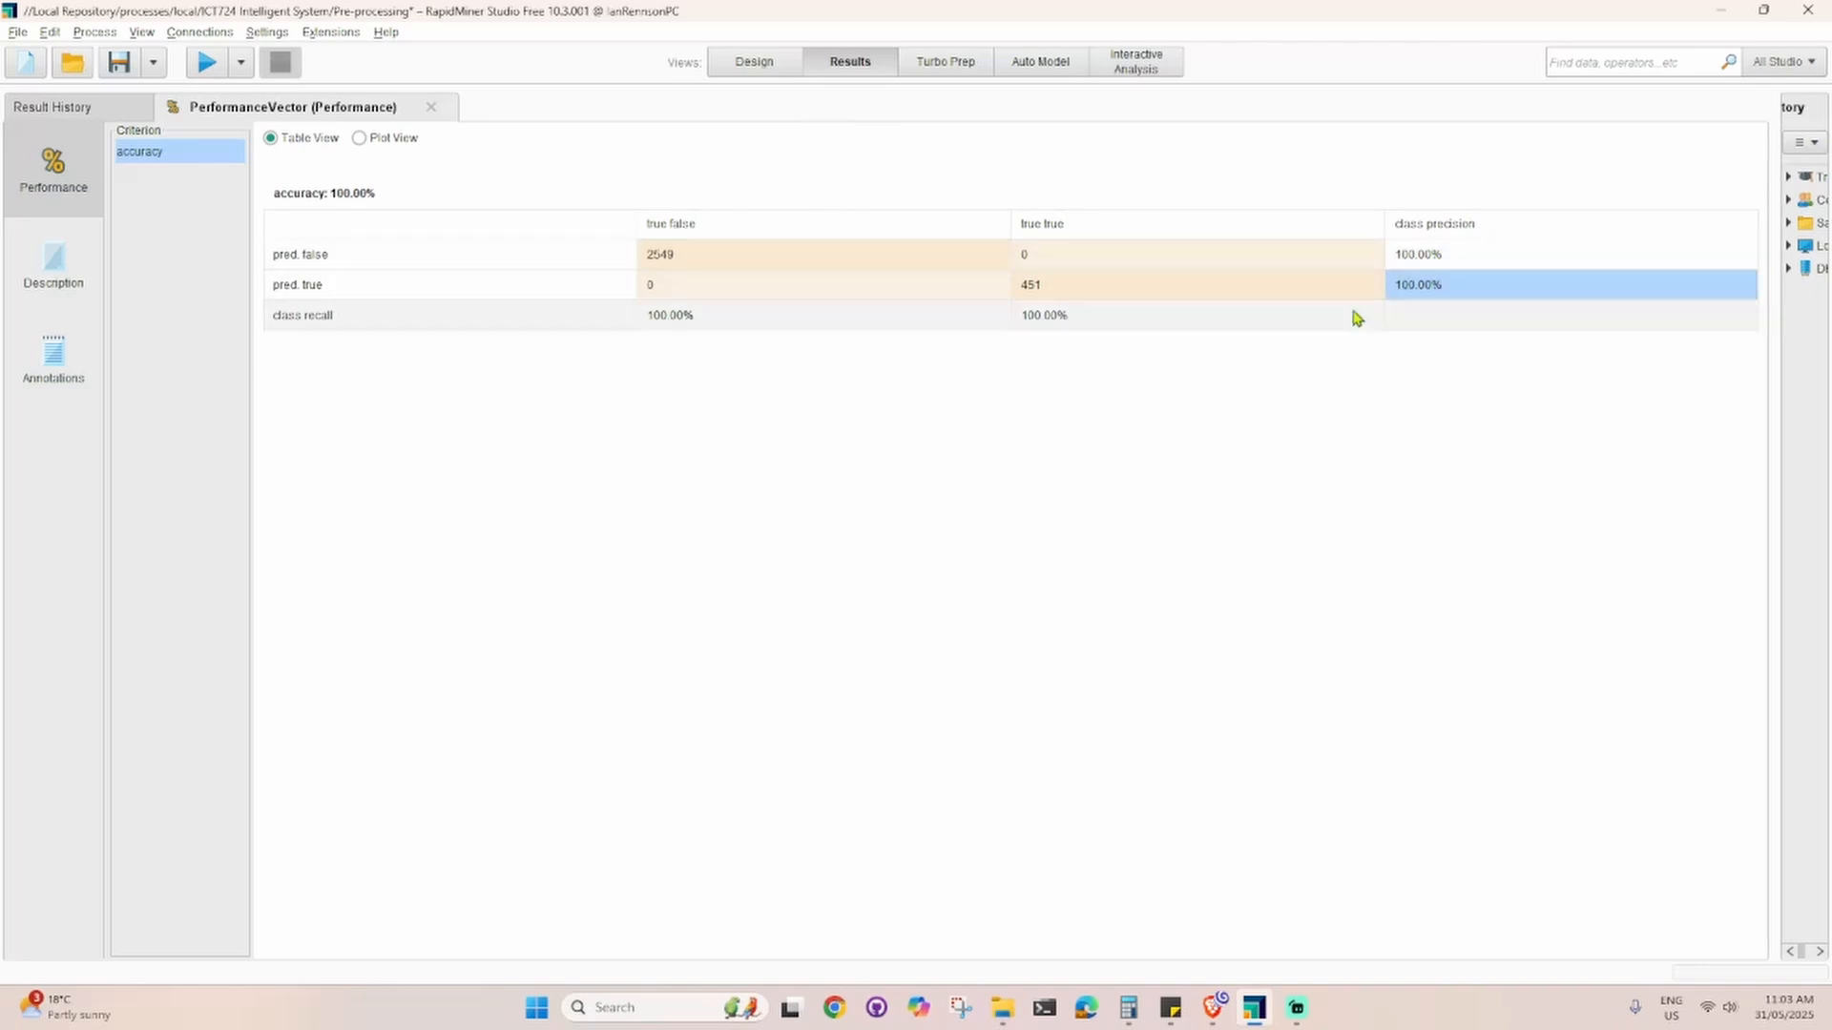
pyautogui.click(1067, 325)
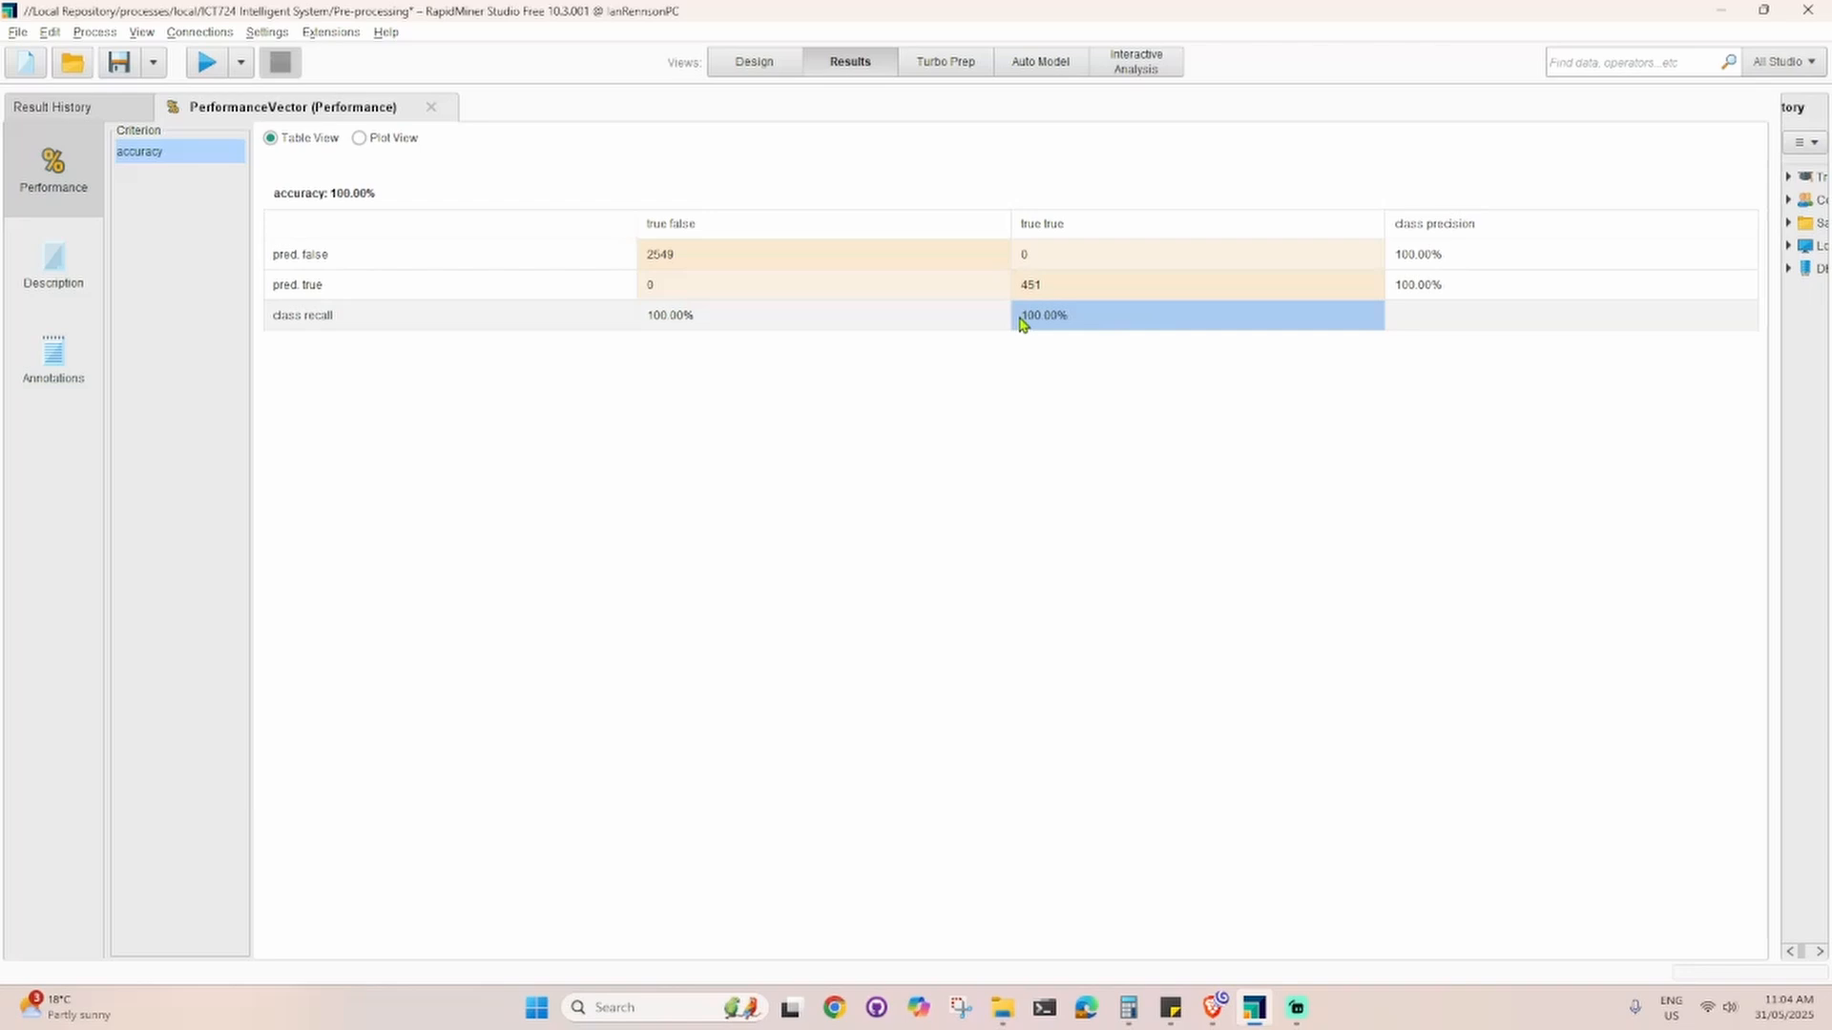
pyautogui.moveTo(711, 323); pyautogui.dragTo(633, 315)
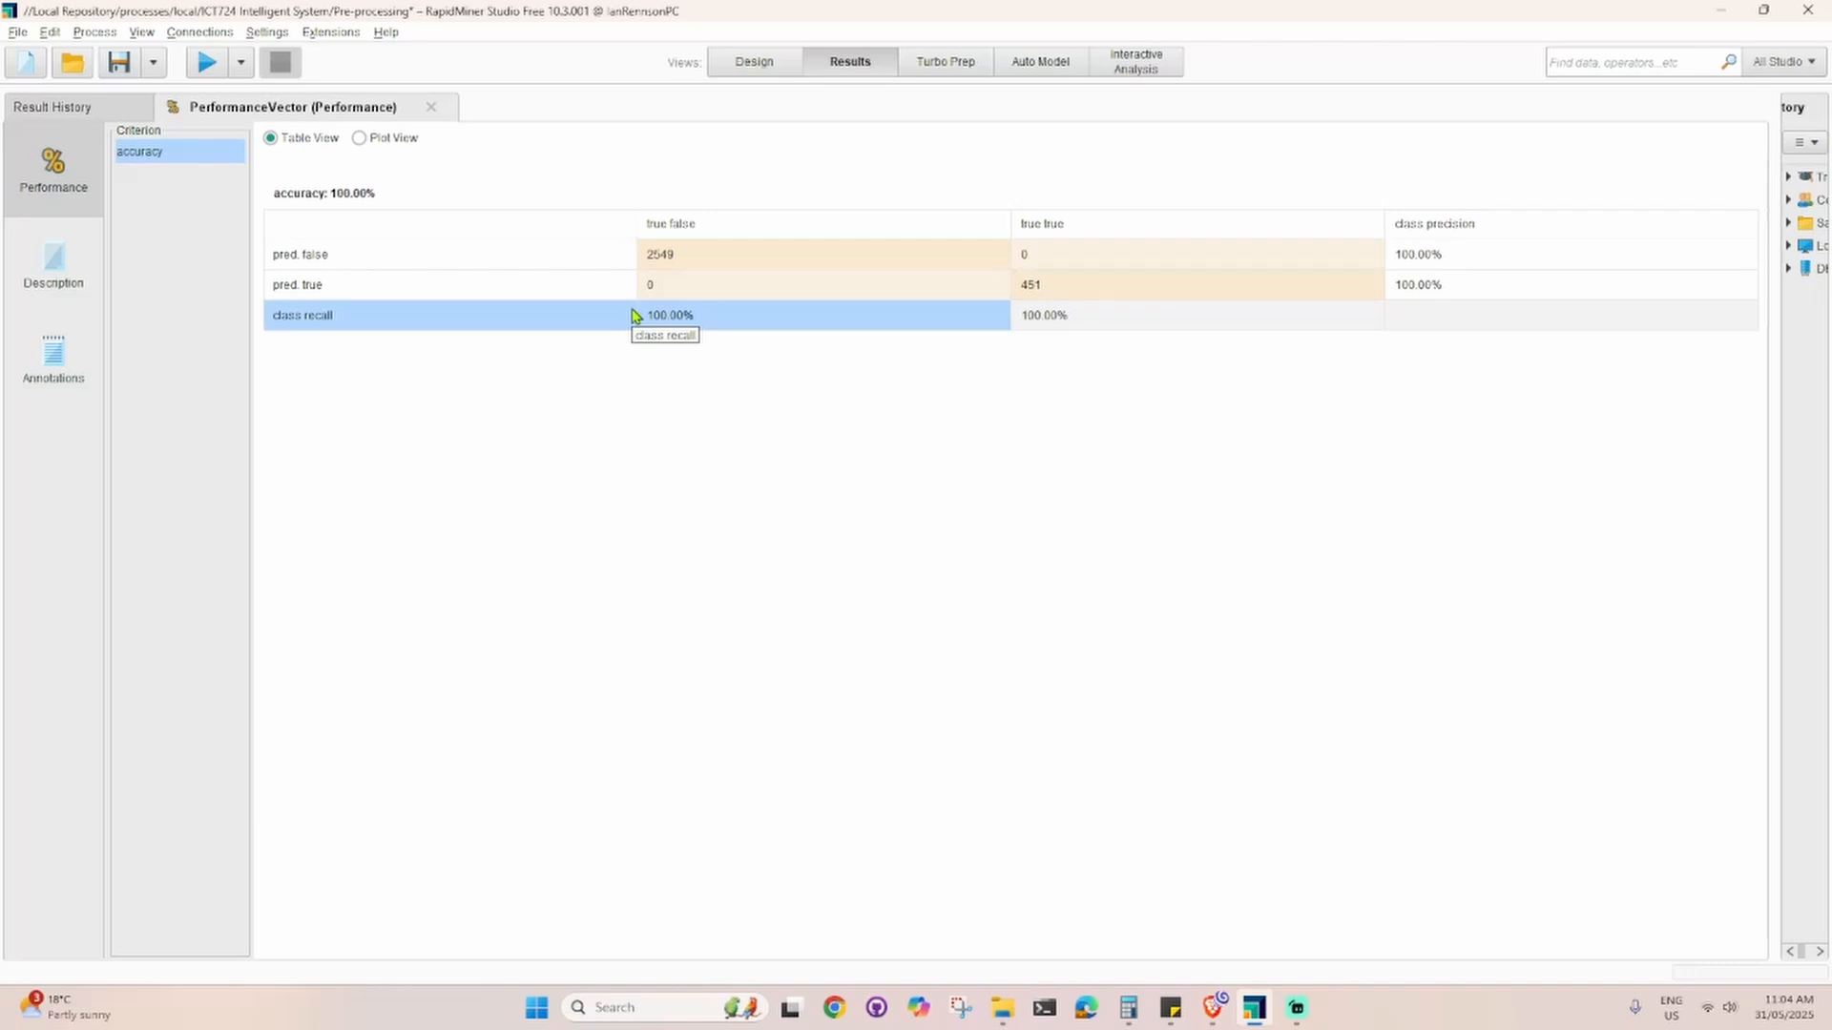
# Step: Delete the Deep Learning operator from the process design and add a Principal Component Analysis operator above Apply Model
pyautogui.click(754, 63)
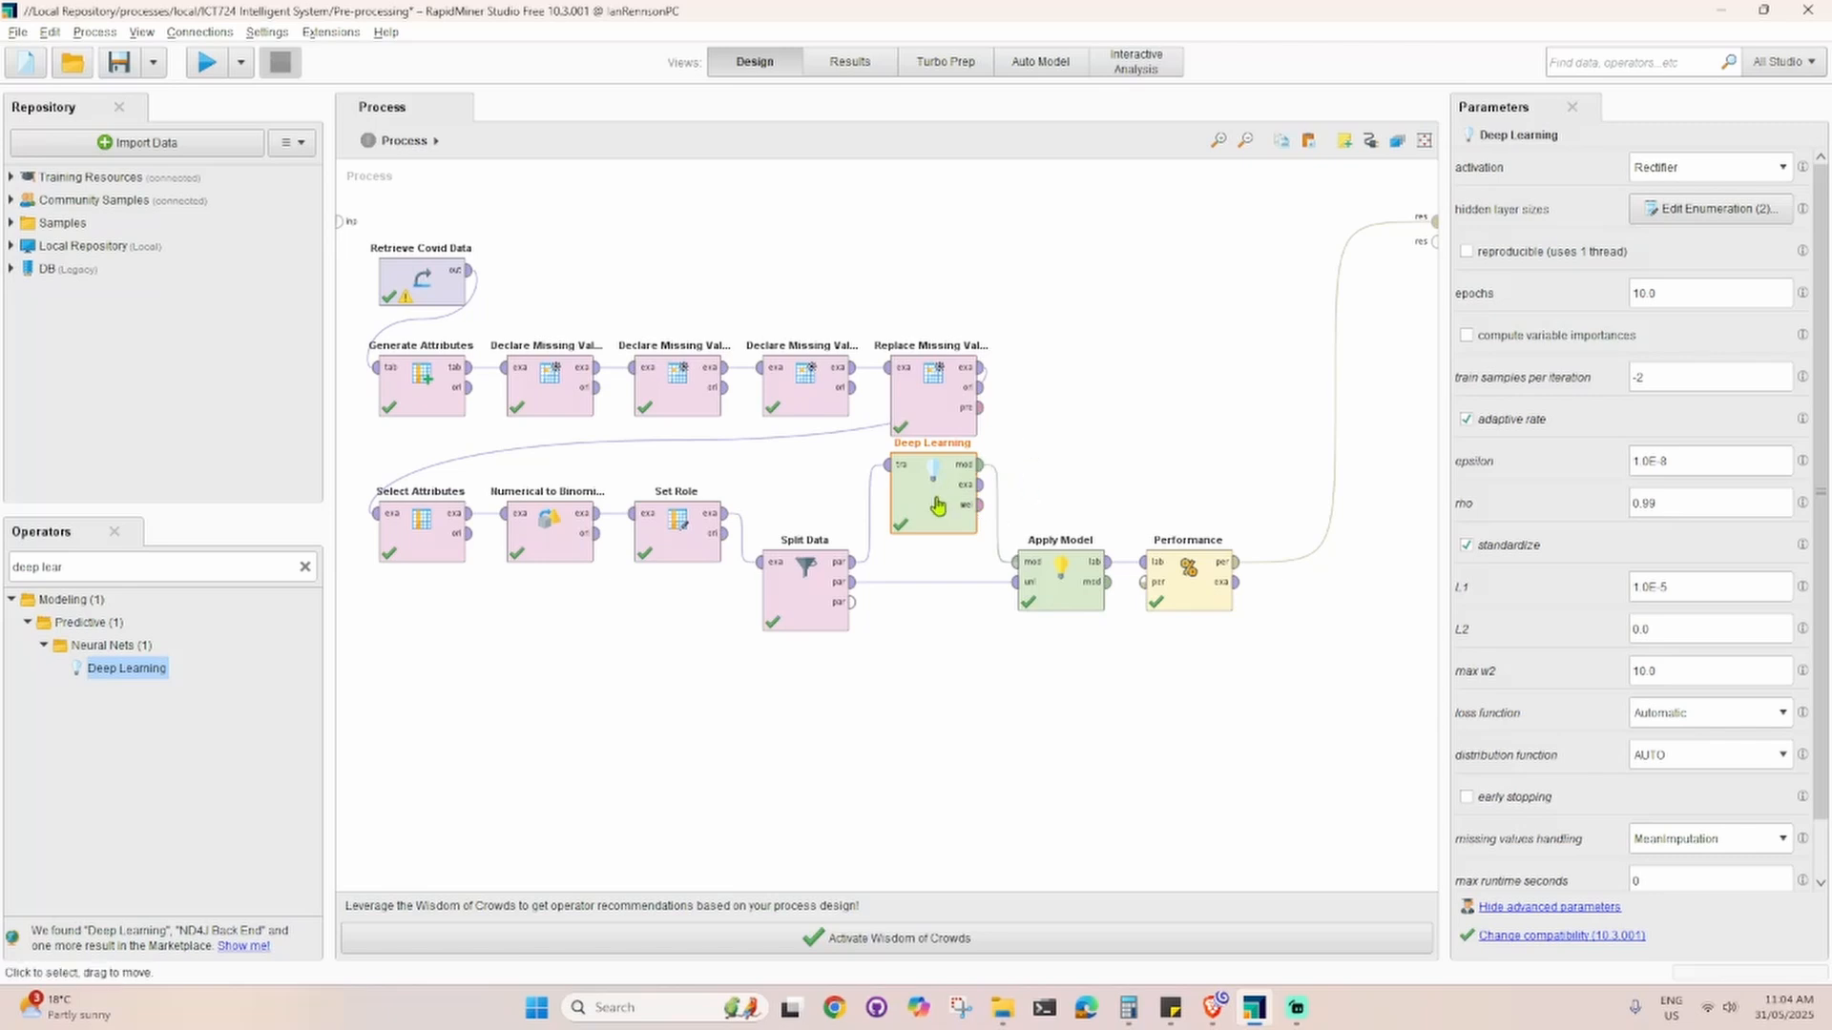
pyautogui.press('Delete')
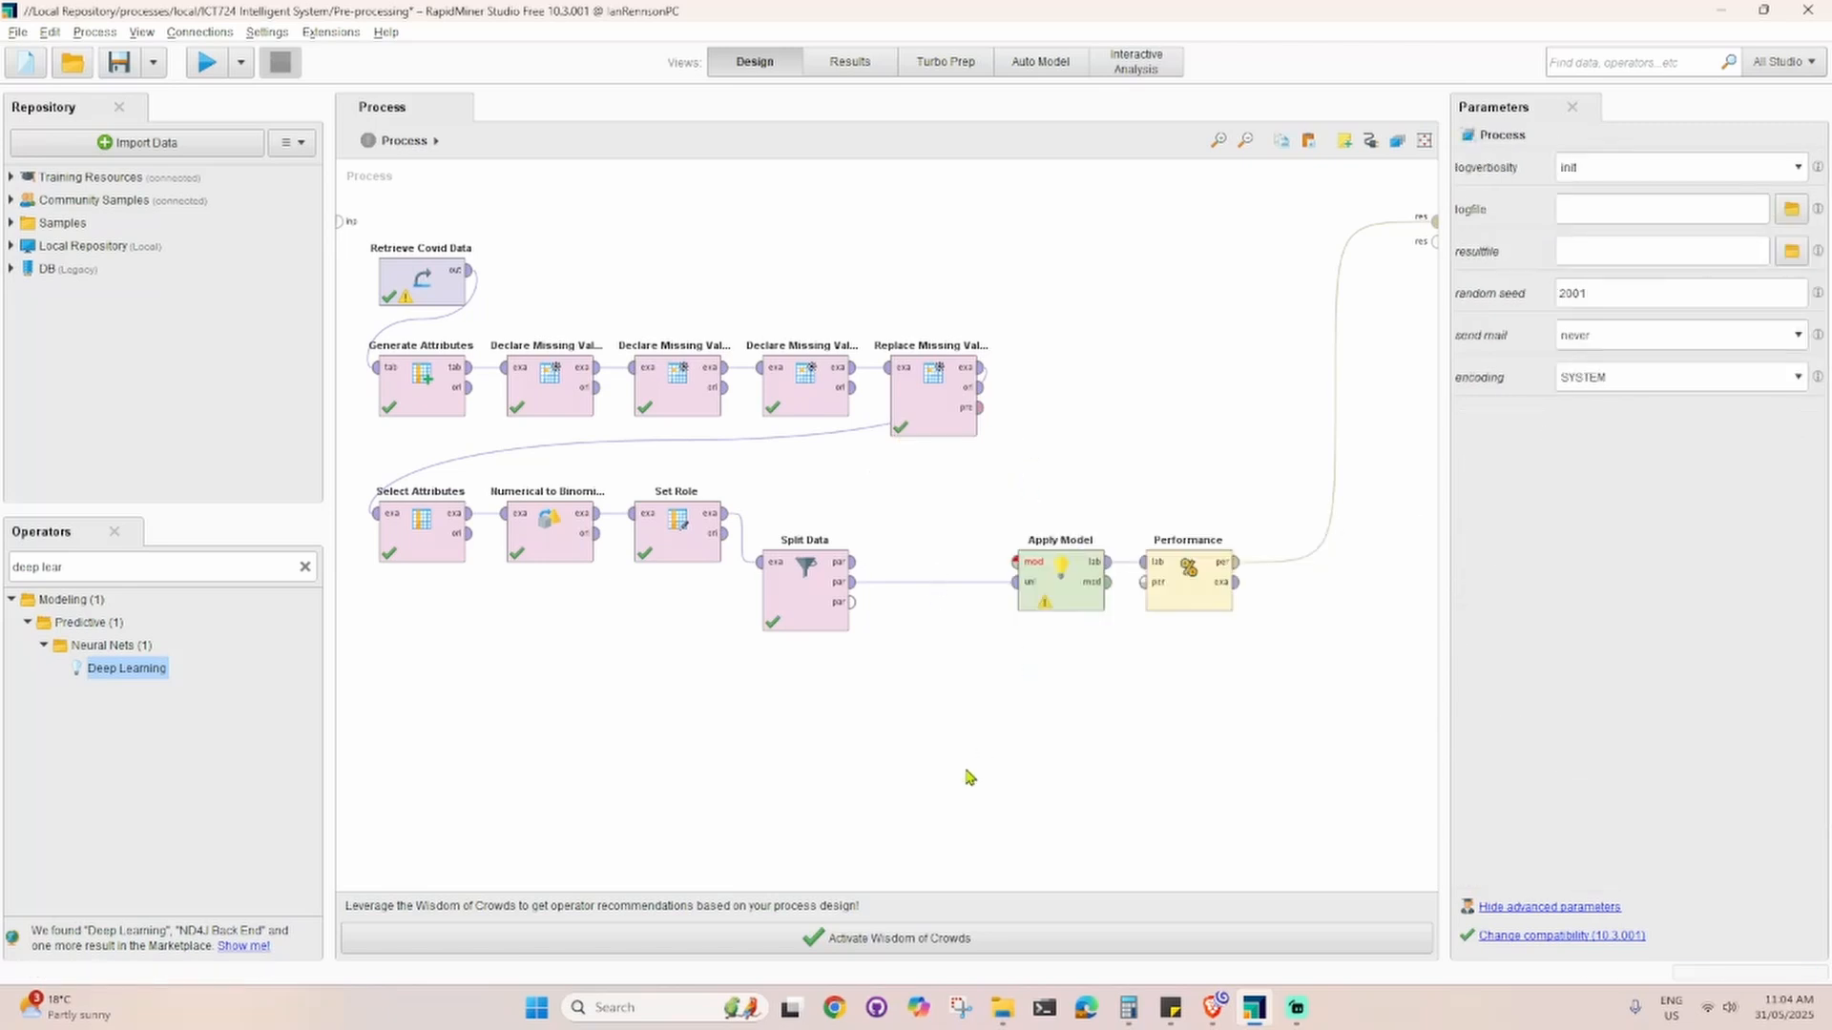
pyautogui.tripleClick(98, 563)
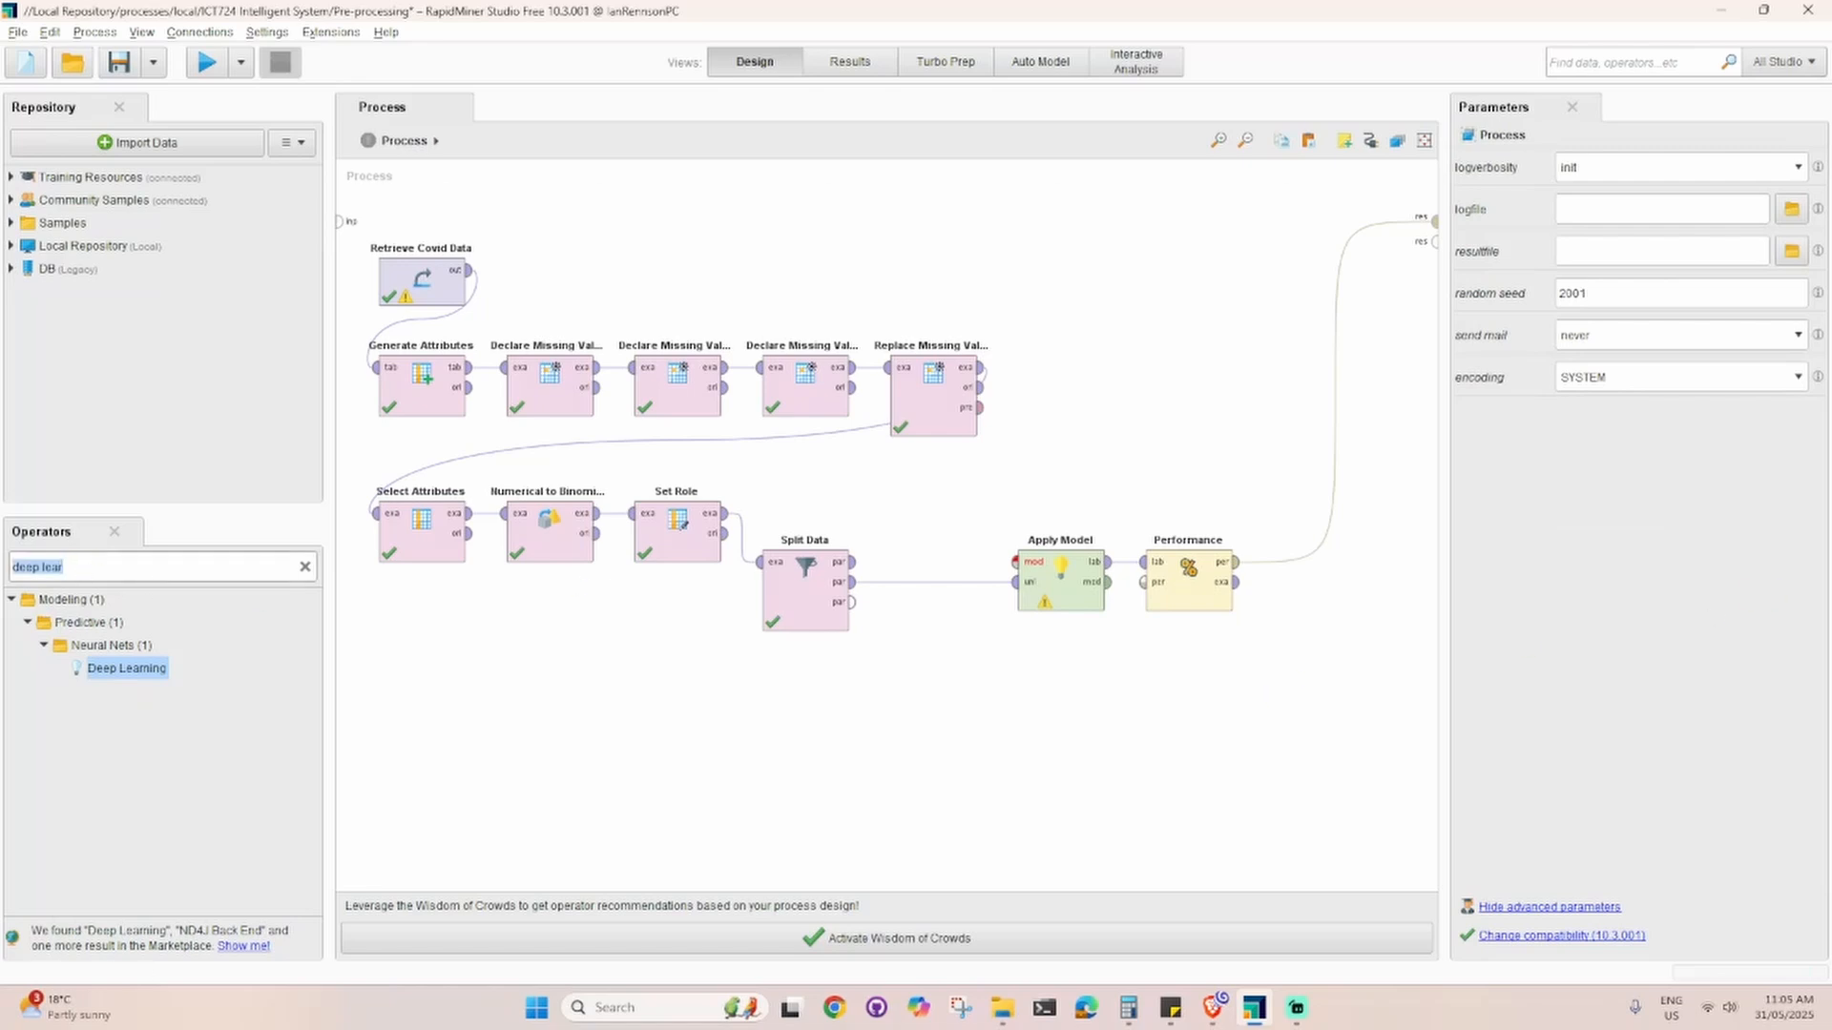
pyautogui.write('PC')
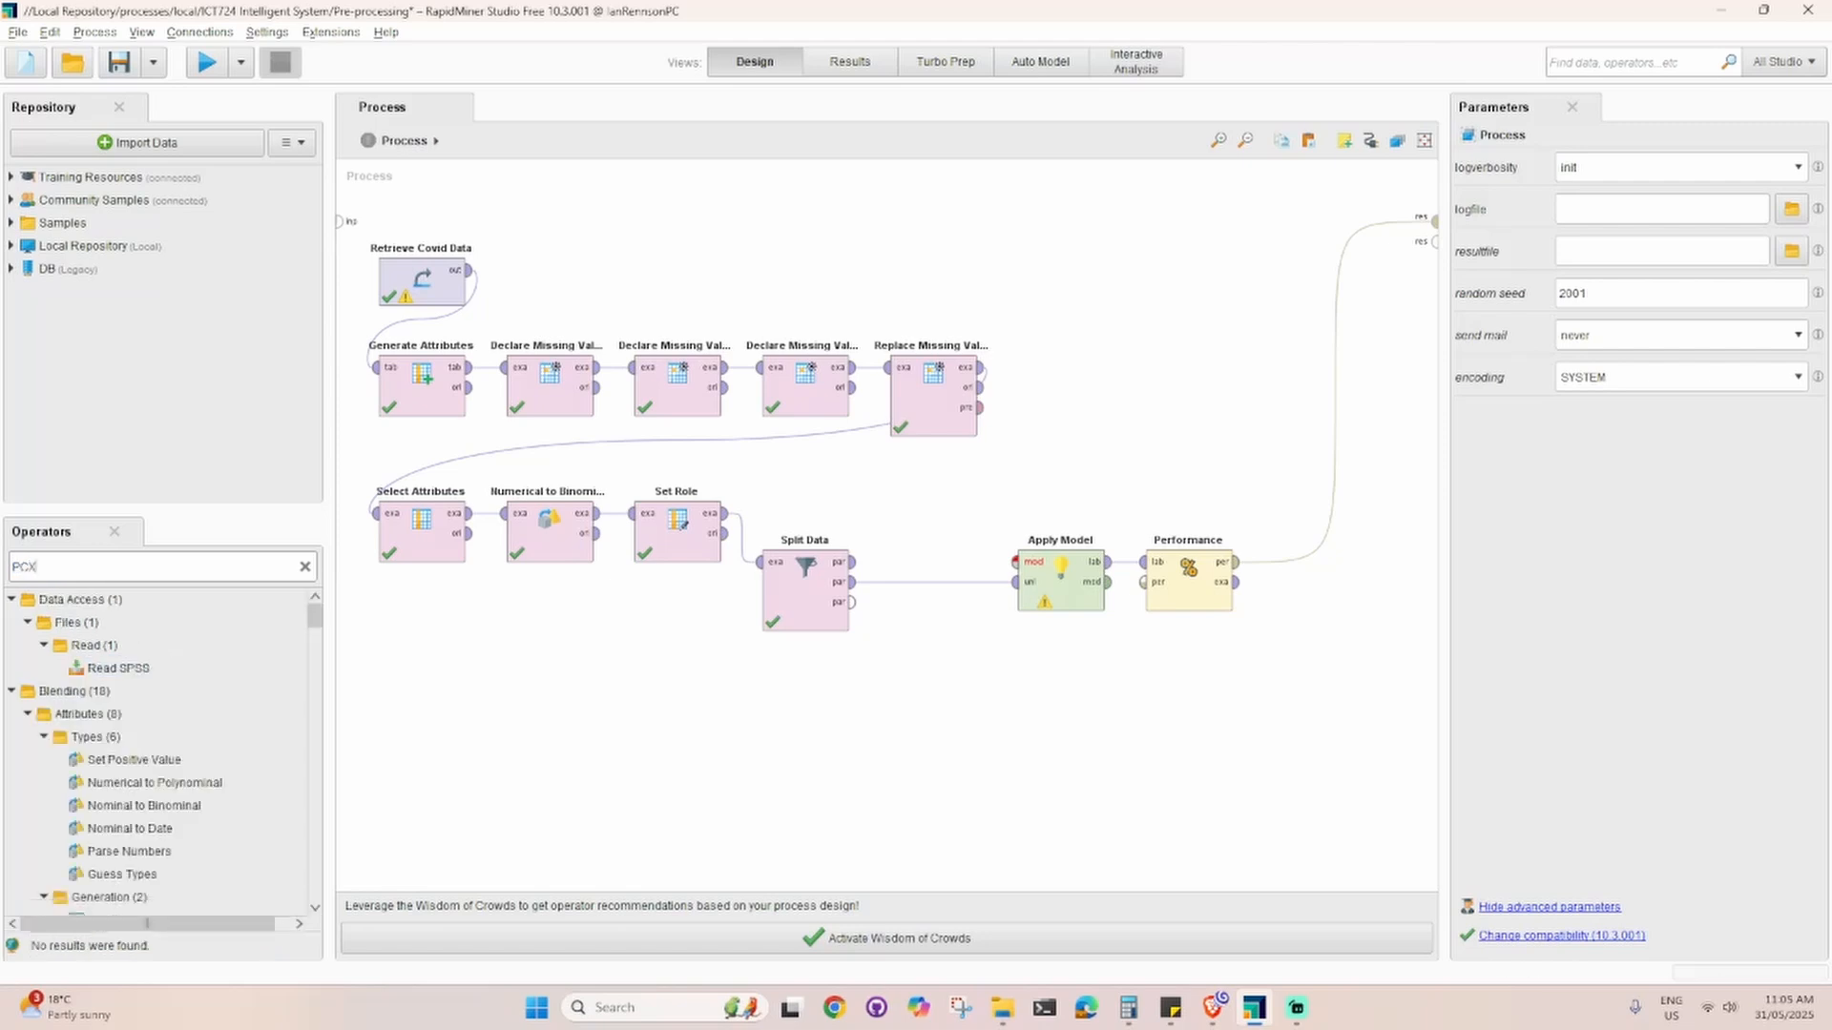
pyautogui.write('A')
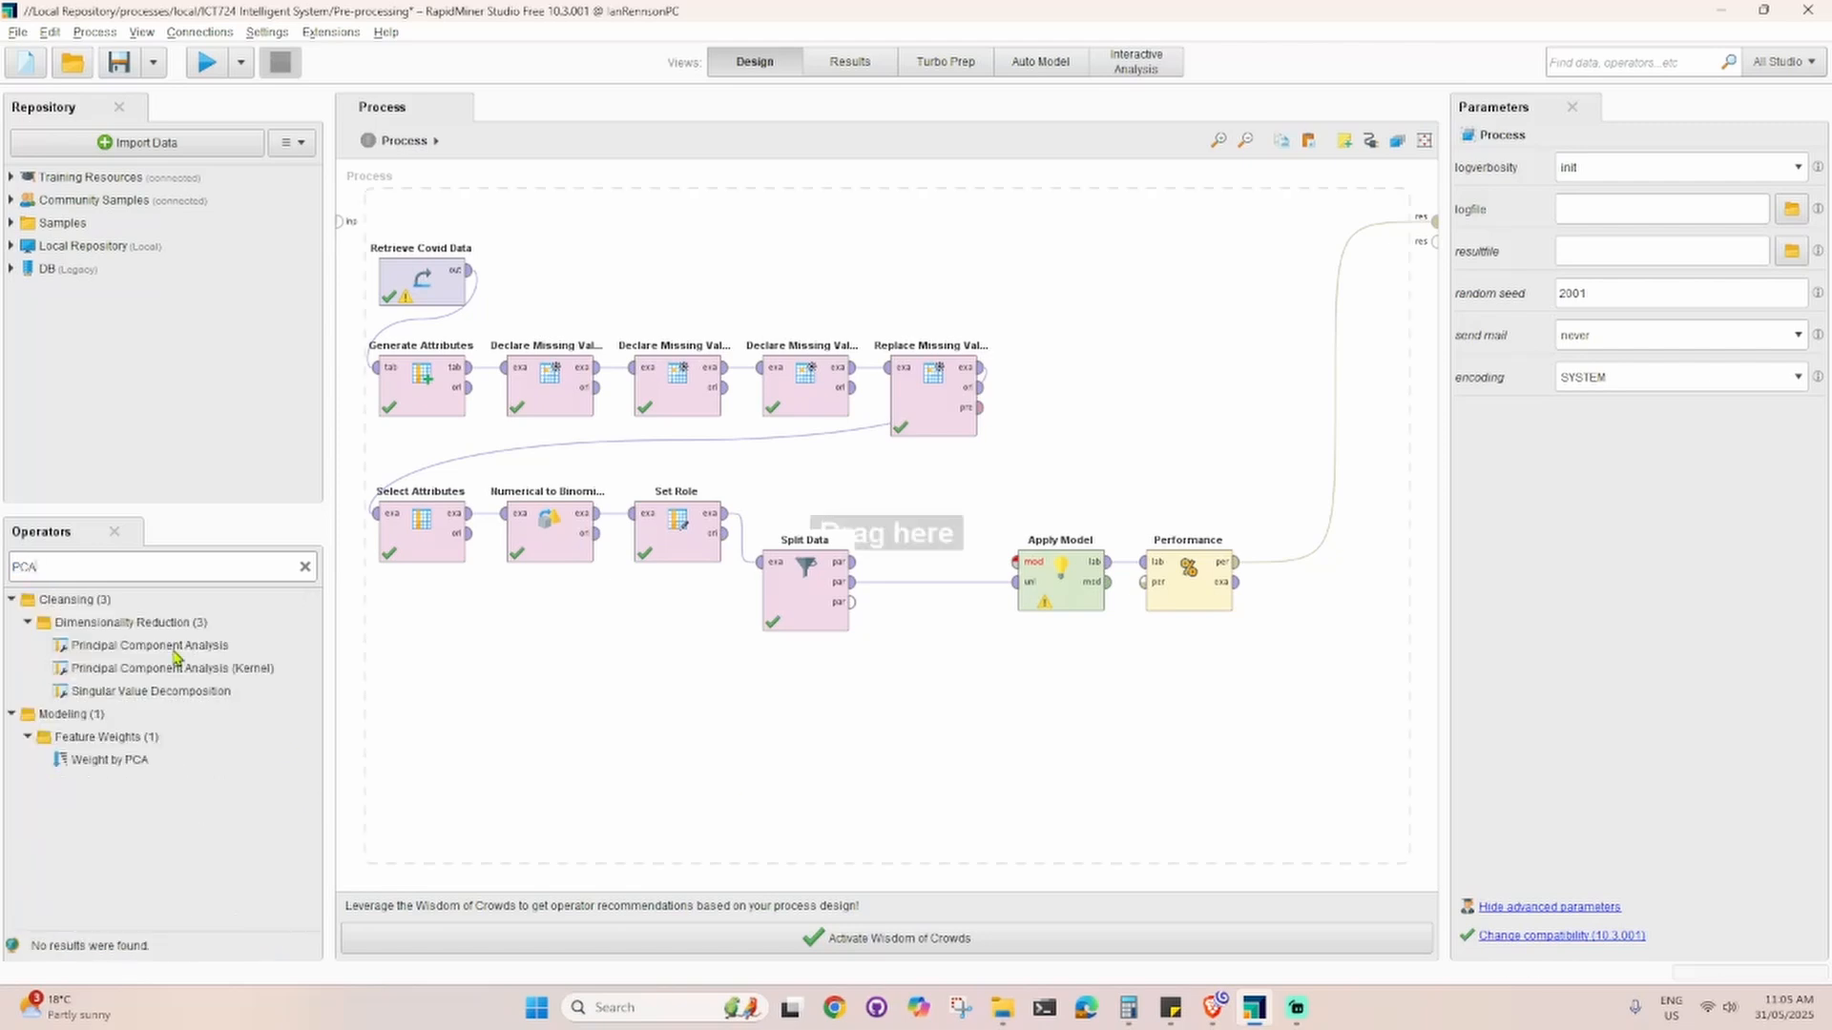
pyautogui.moveTo(175, 652); pyautogui.dragTo(944, 485)
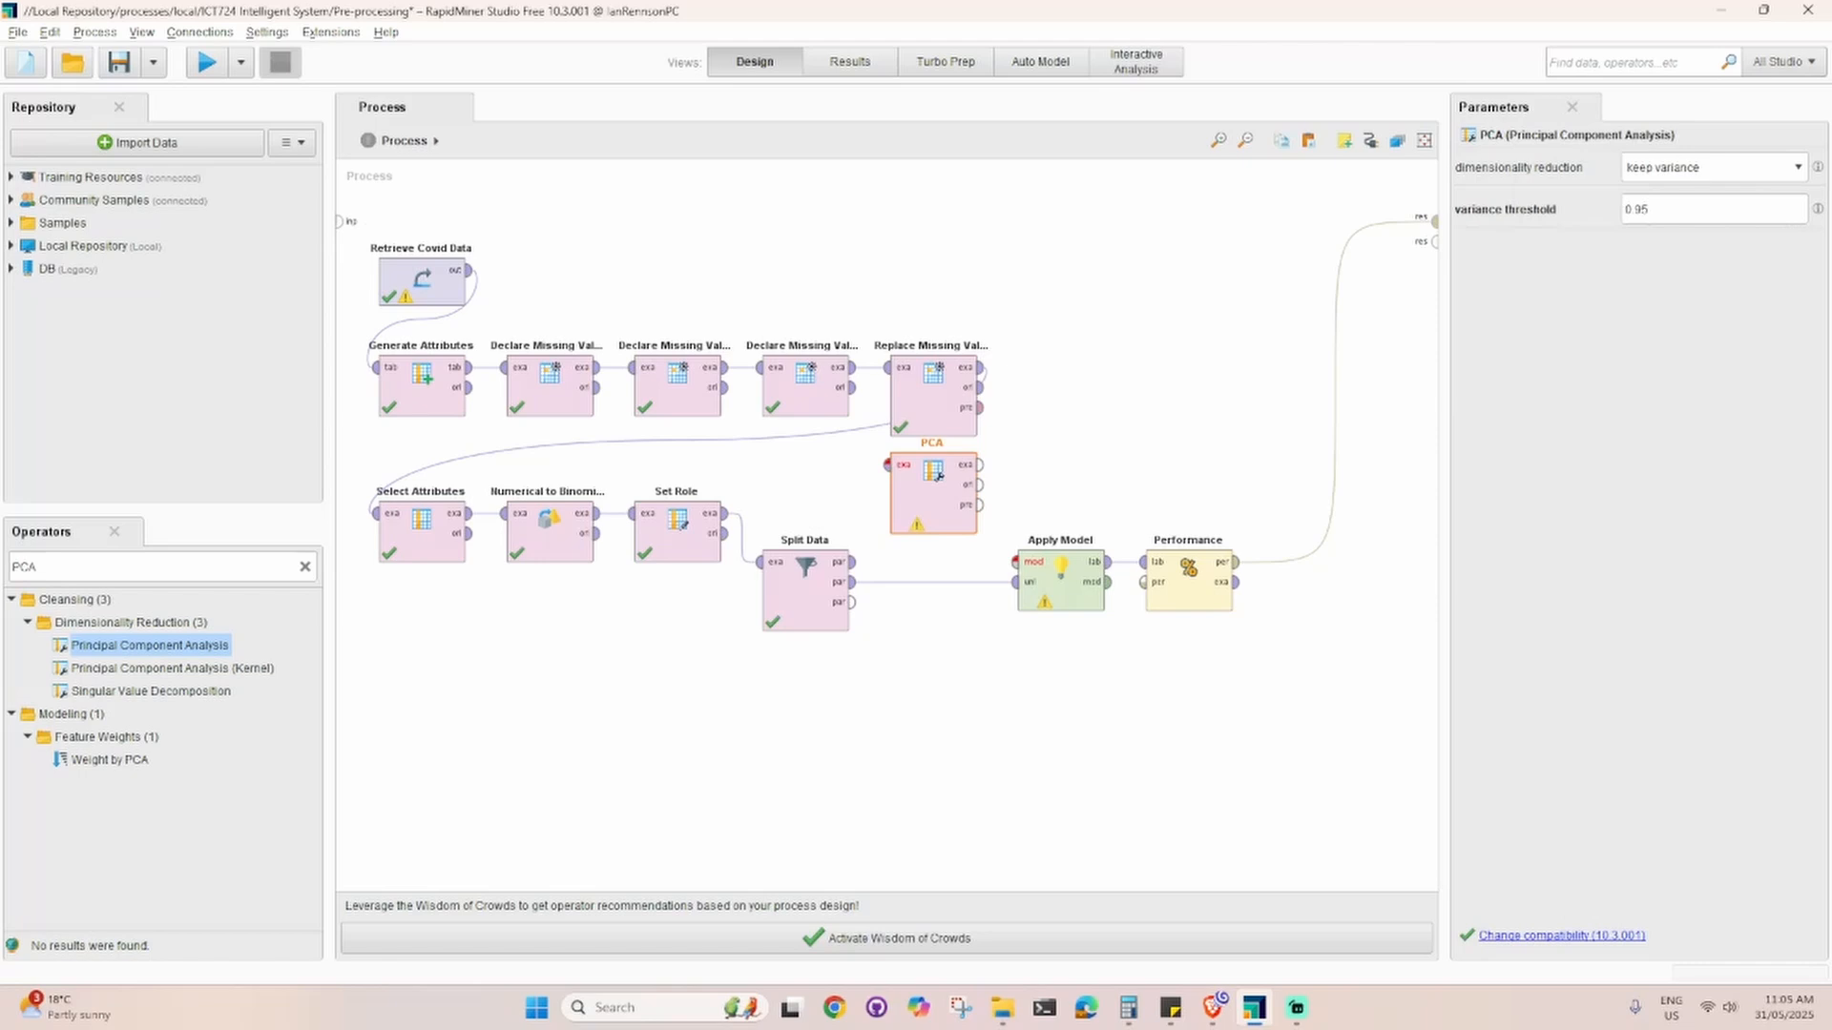
pyautogui.moveTo(907, 527); pyautogui.dragTo(1099, 477)
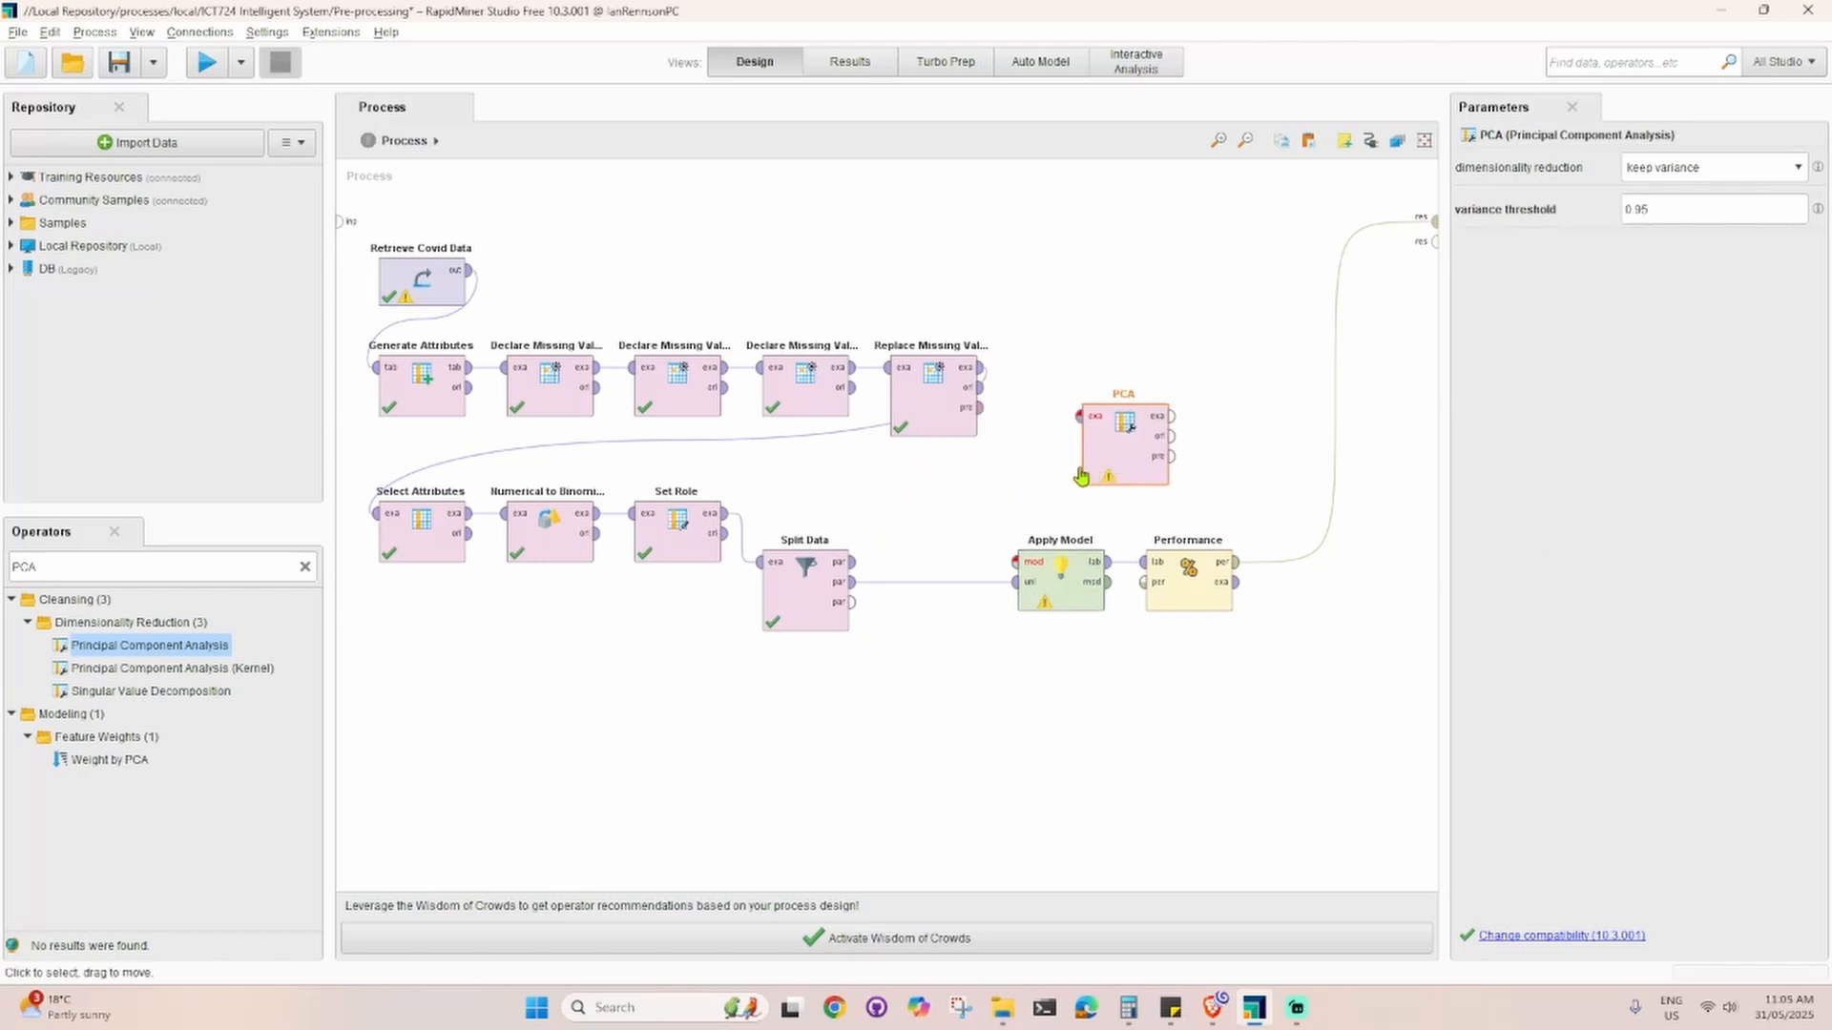
# Step: Disconnect Split Data from Apply Model and shift the Performance and Apply Model operators to the right to make room
pyautogui.click(932, 581)
pyautogui.moveTo(1187, 601); pyautogui.dragTo(1252, 601)
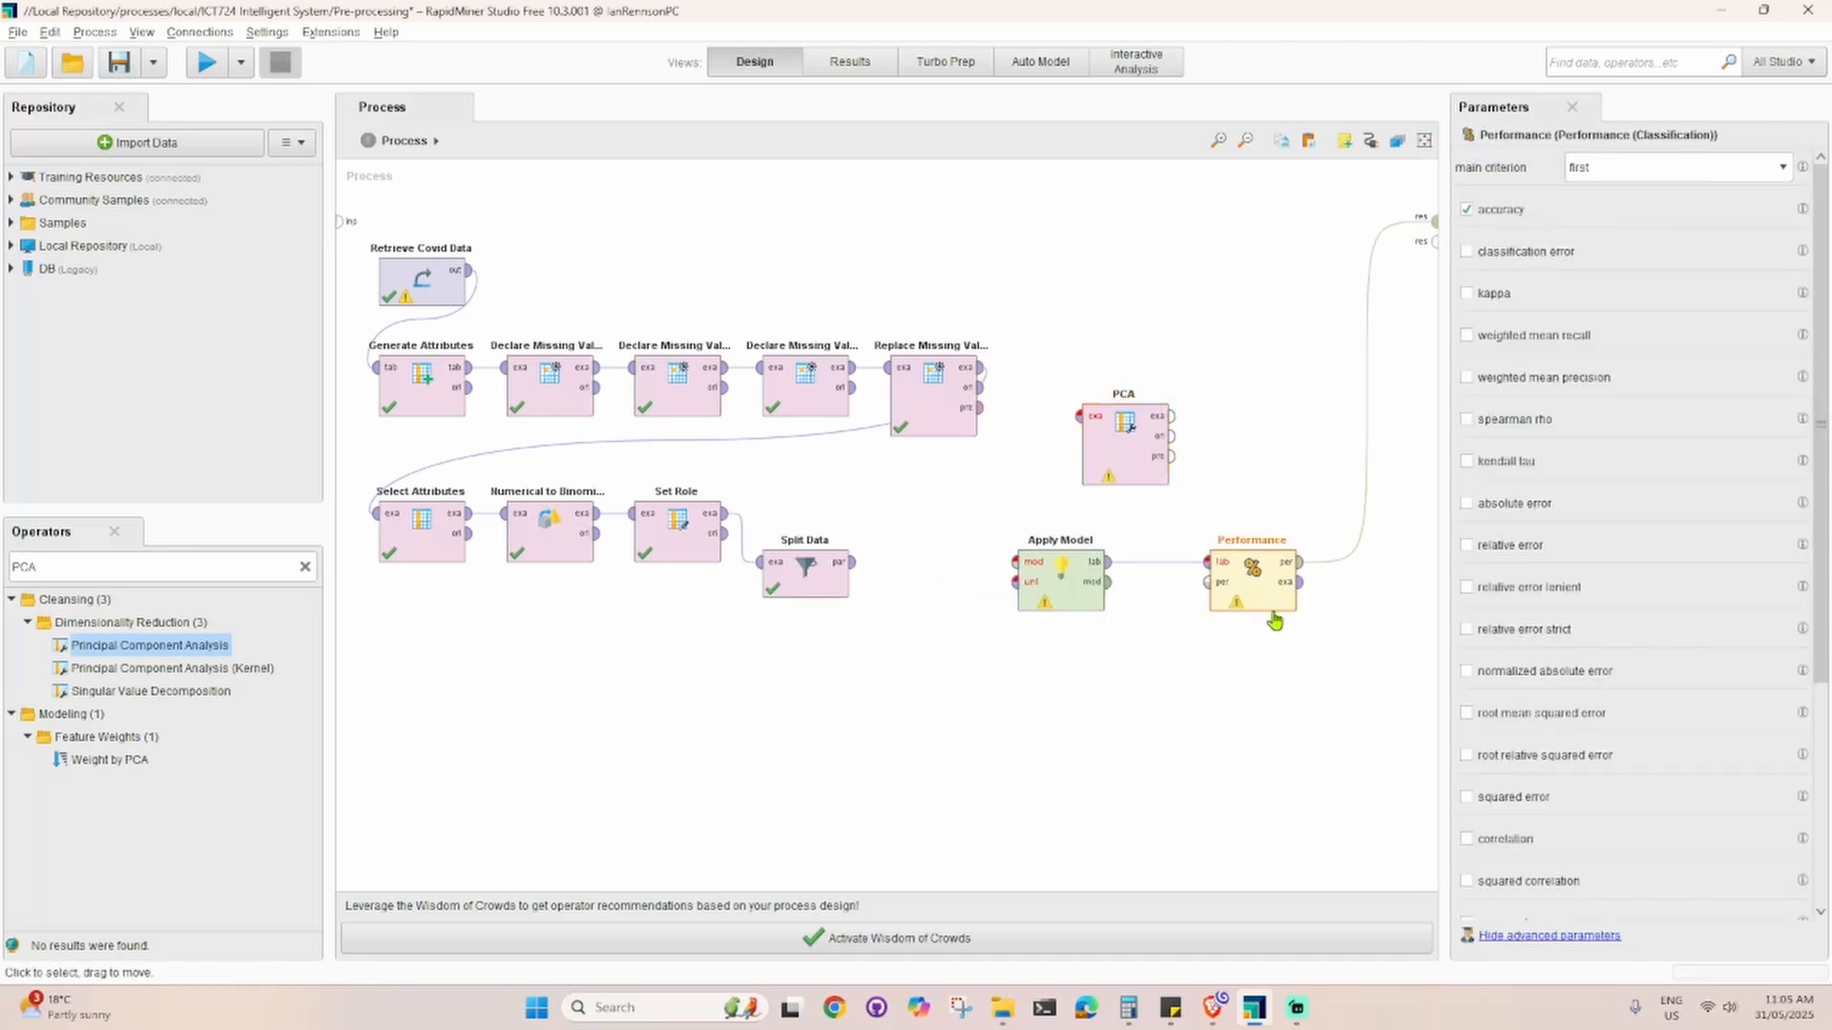
pyautogui.moveTo(1069, 606); pyautogui.dragTo(1134, 606)
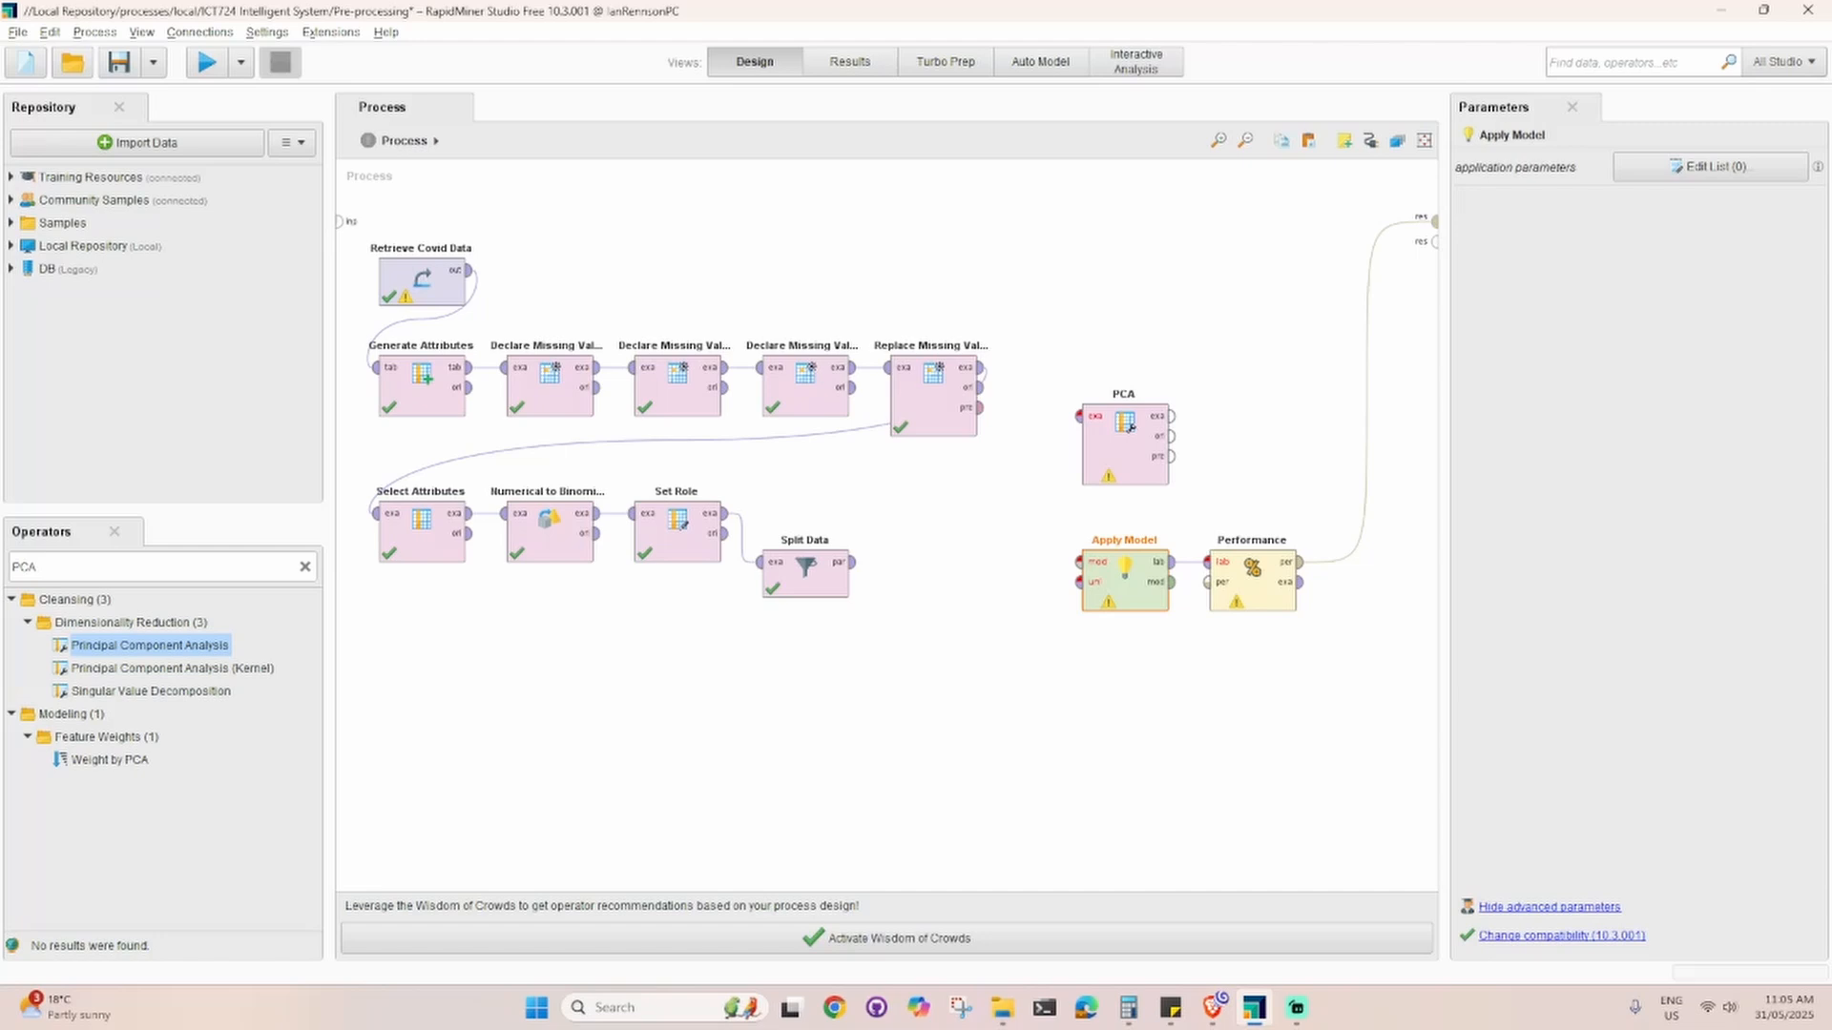
# Step: Add a Decision Tree operator beside Split Data and connect Split Data's first partition to its training input
pyautogui.click(75, 570)
pyautogui.write('decision')
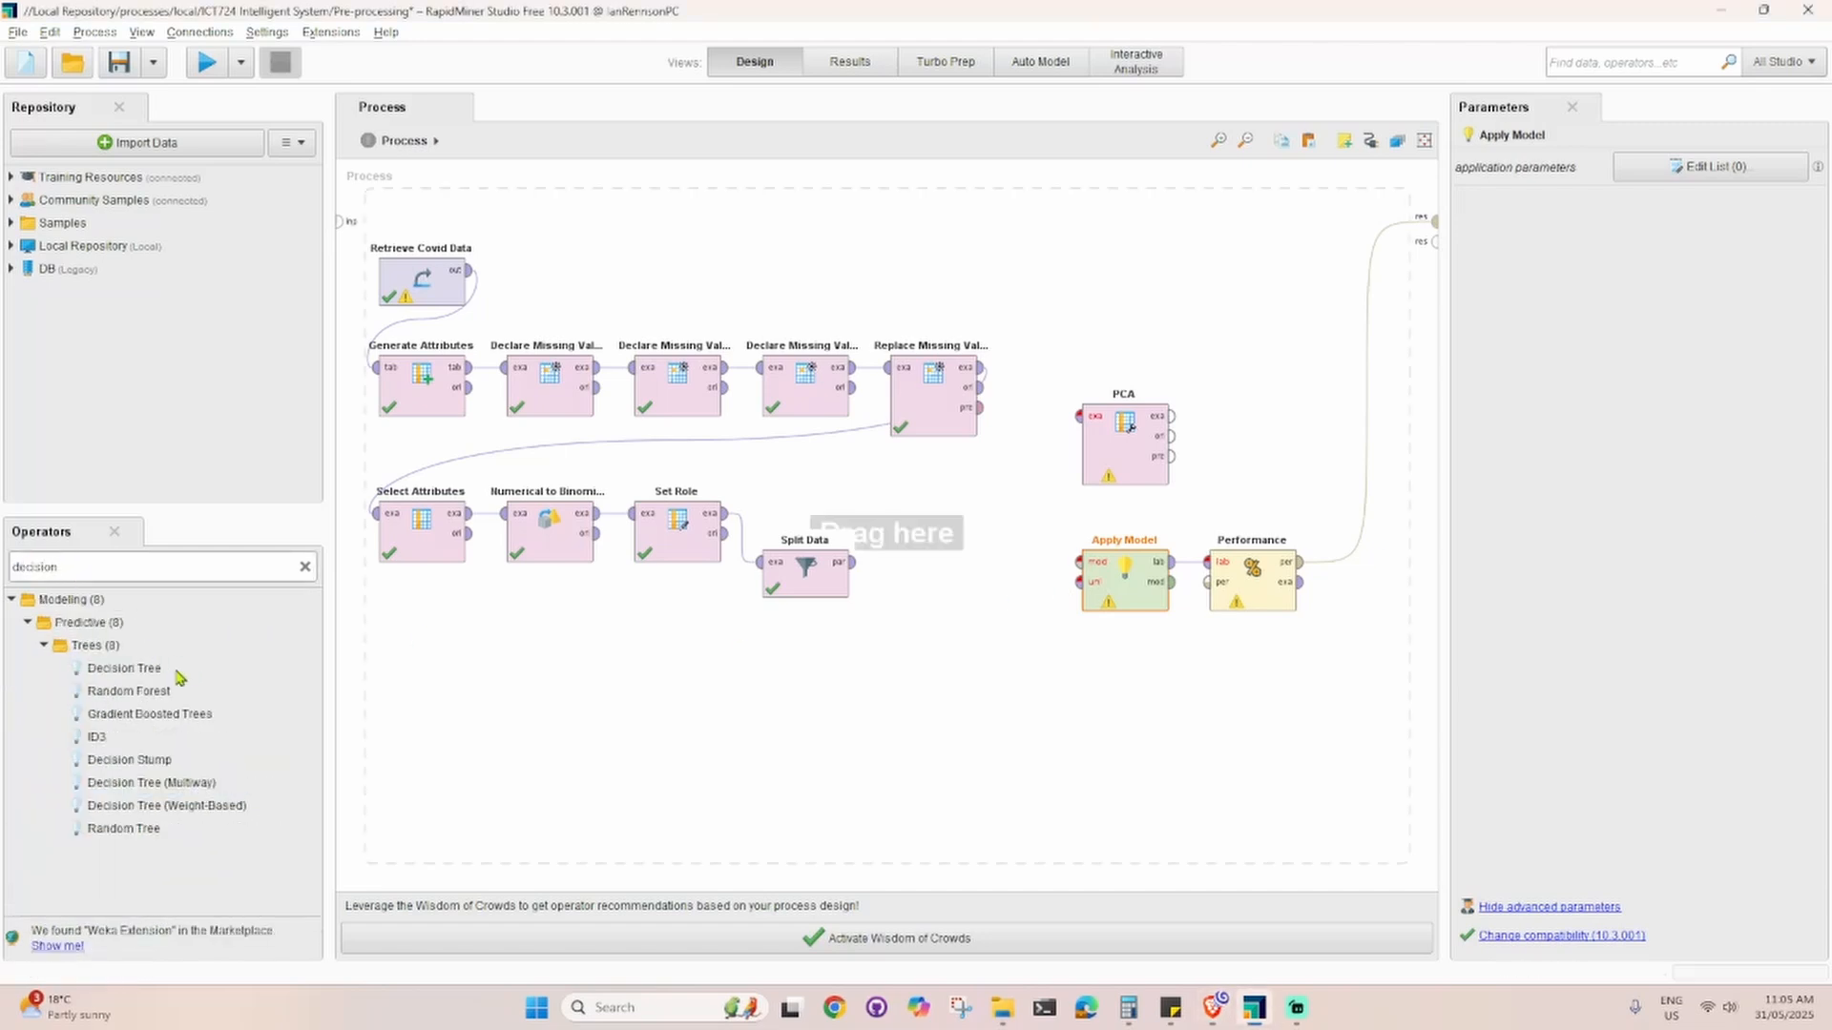
pyautogui.moveTo(134, 669); pyautogui.dragTo(918, 520)
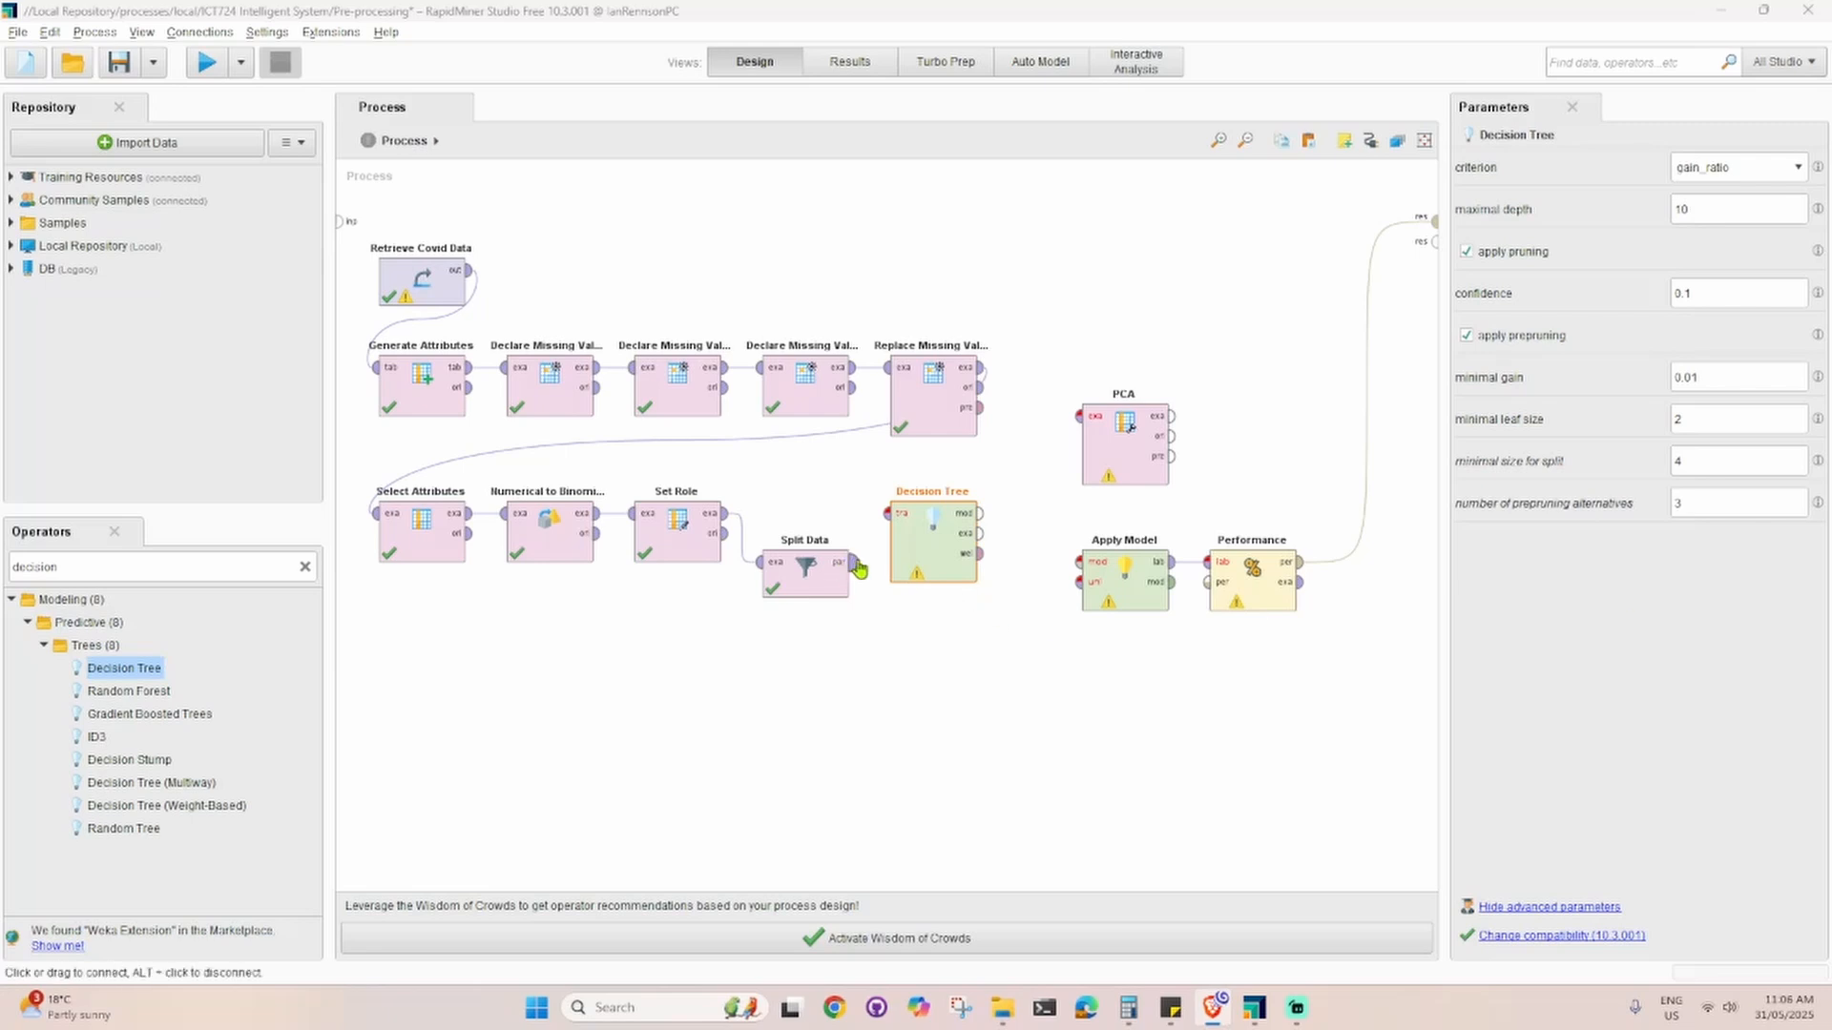
pyautogui.click(857, 570)
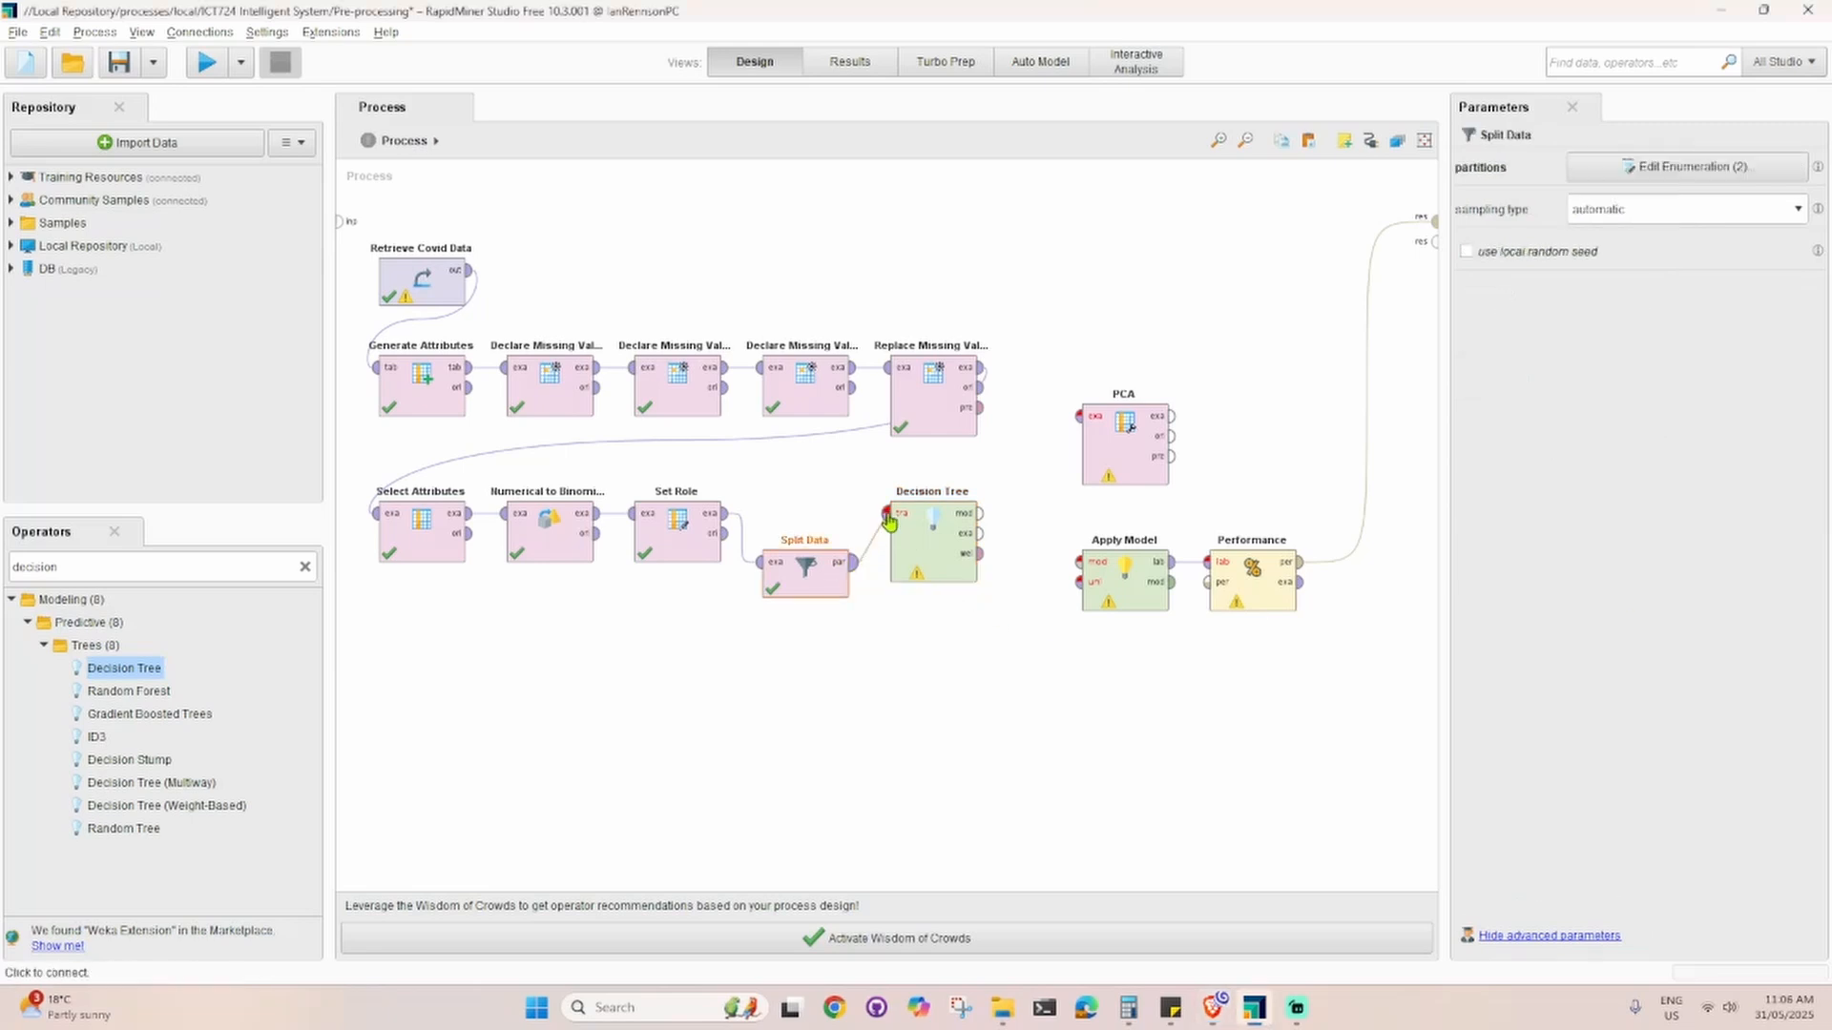
pyautogui.click(887, 516)
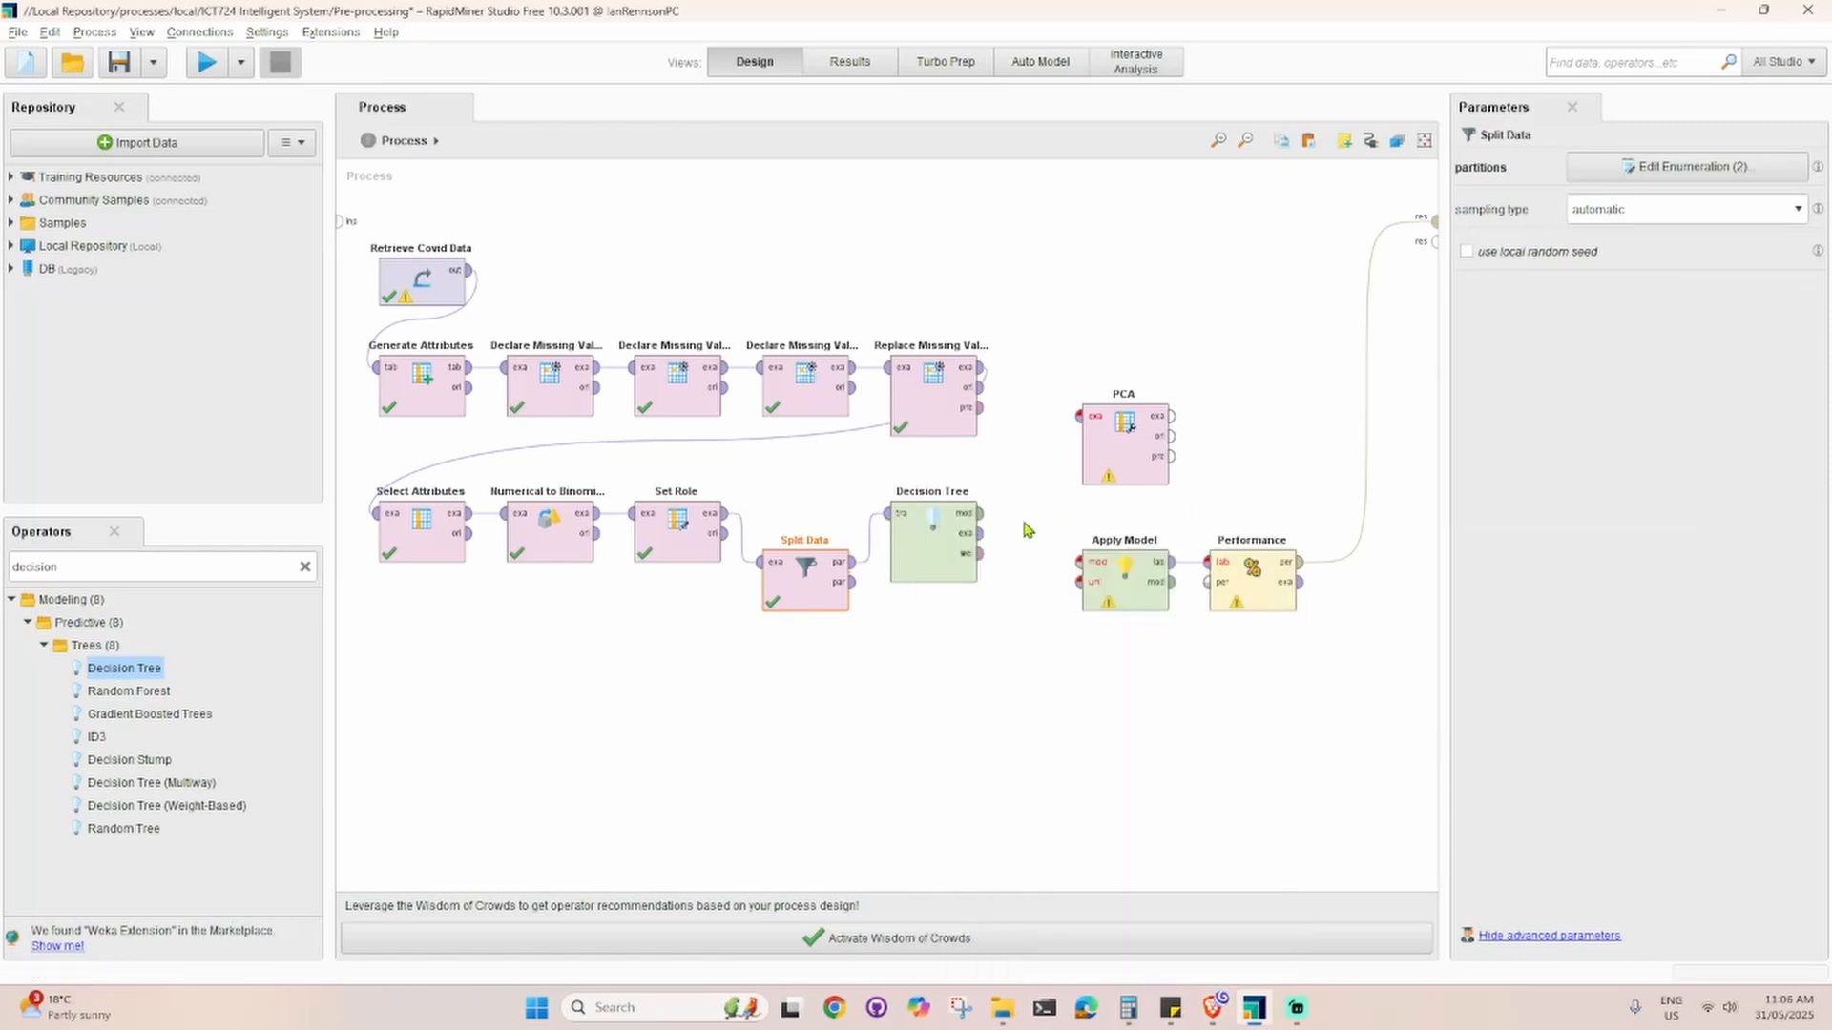
# Step: Move Split Data below the Decision Tree, remove its connection from Set Role, and place PCA directly after Set Role
pyautogui.moveTo(789, 604); pyautogui.dragTo(909, 716)
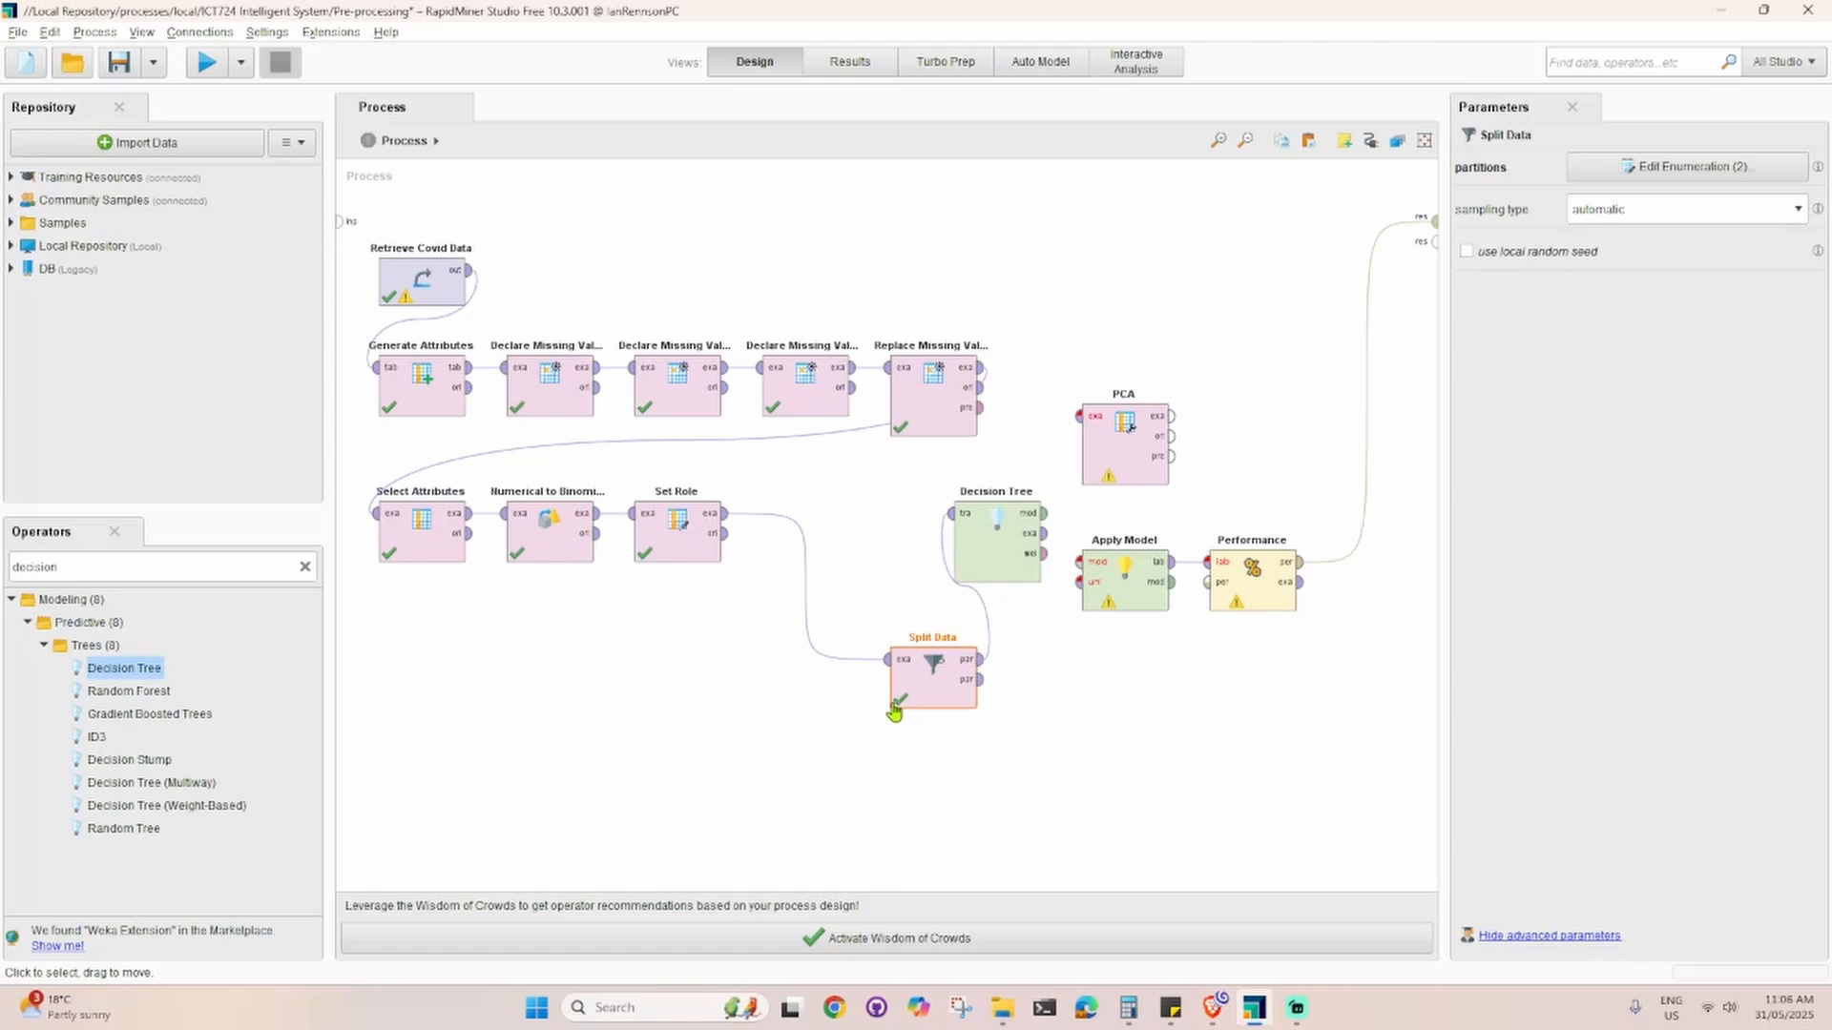
pyautogui.click(806, 577)
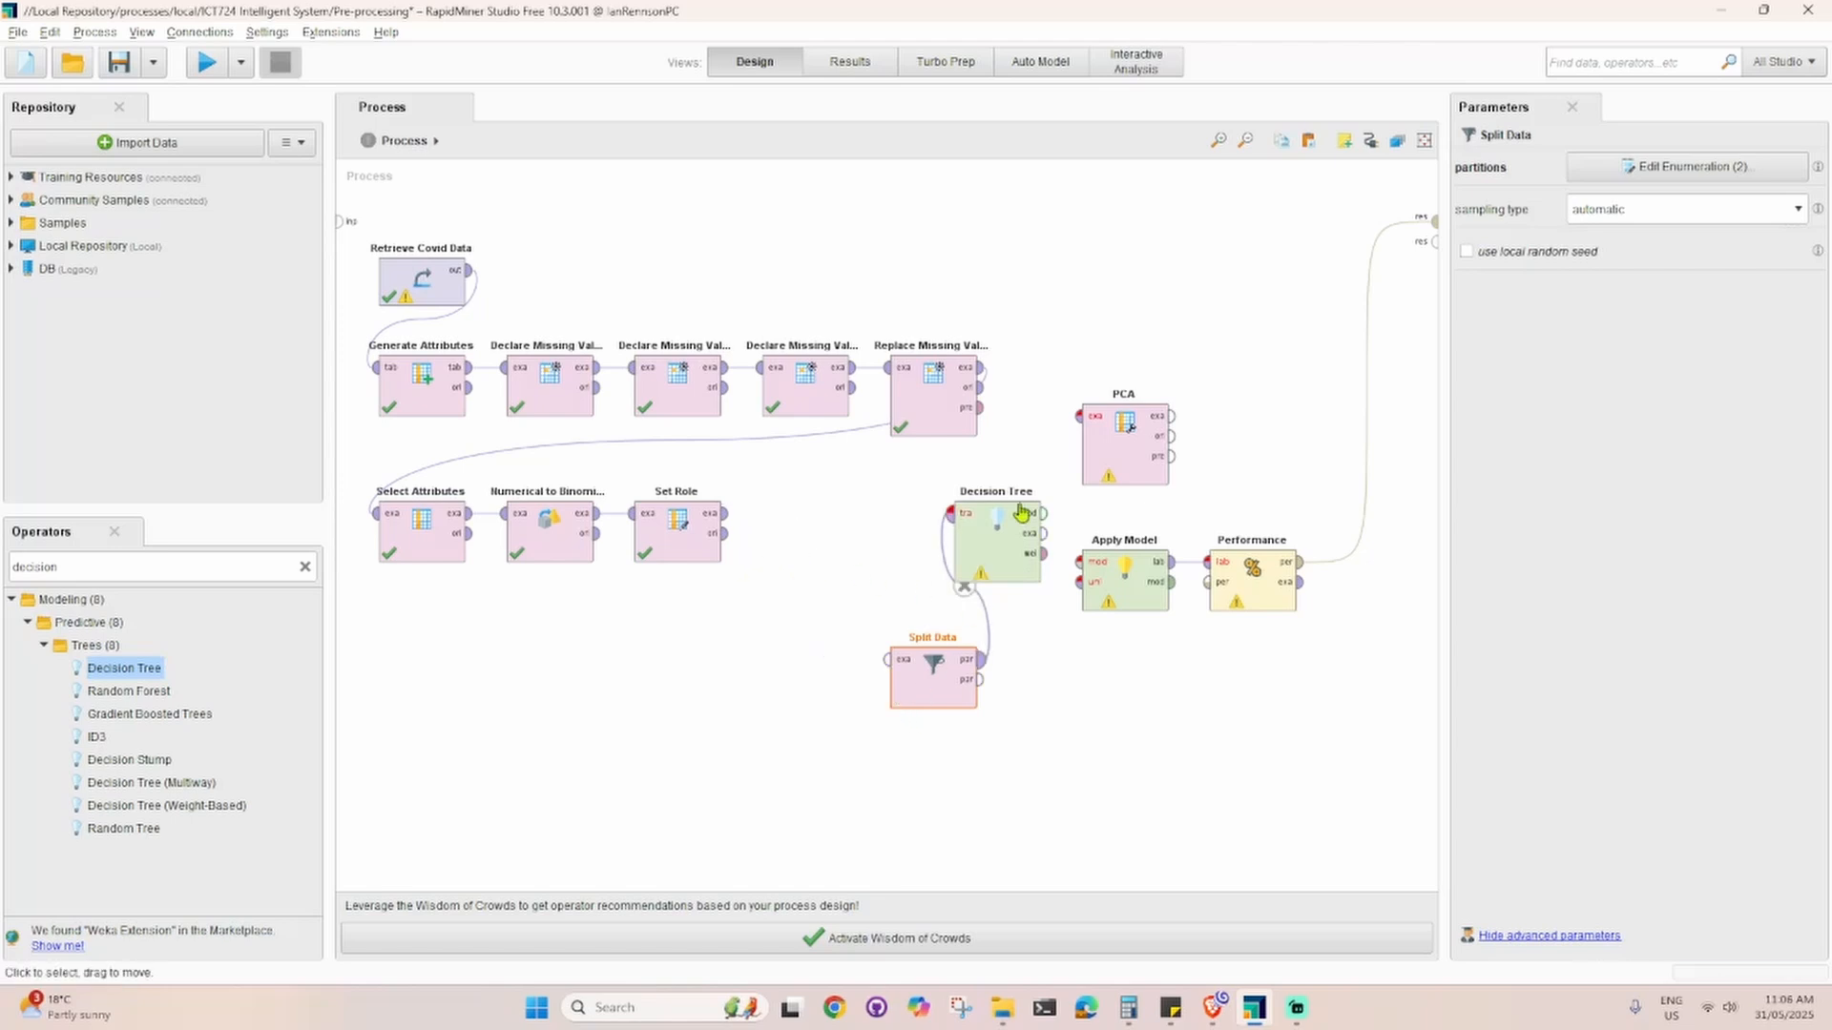
pyautogui.moveTo(1124, 441); pyautogui.dragTo(804, 534)
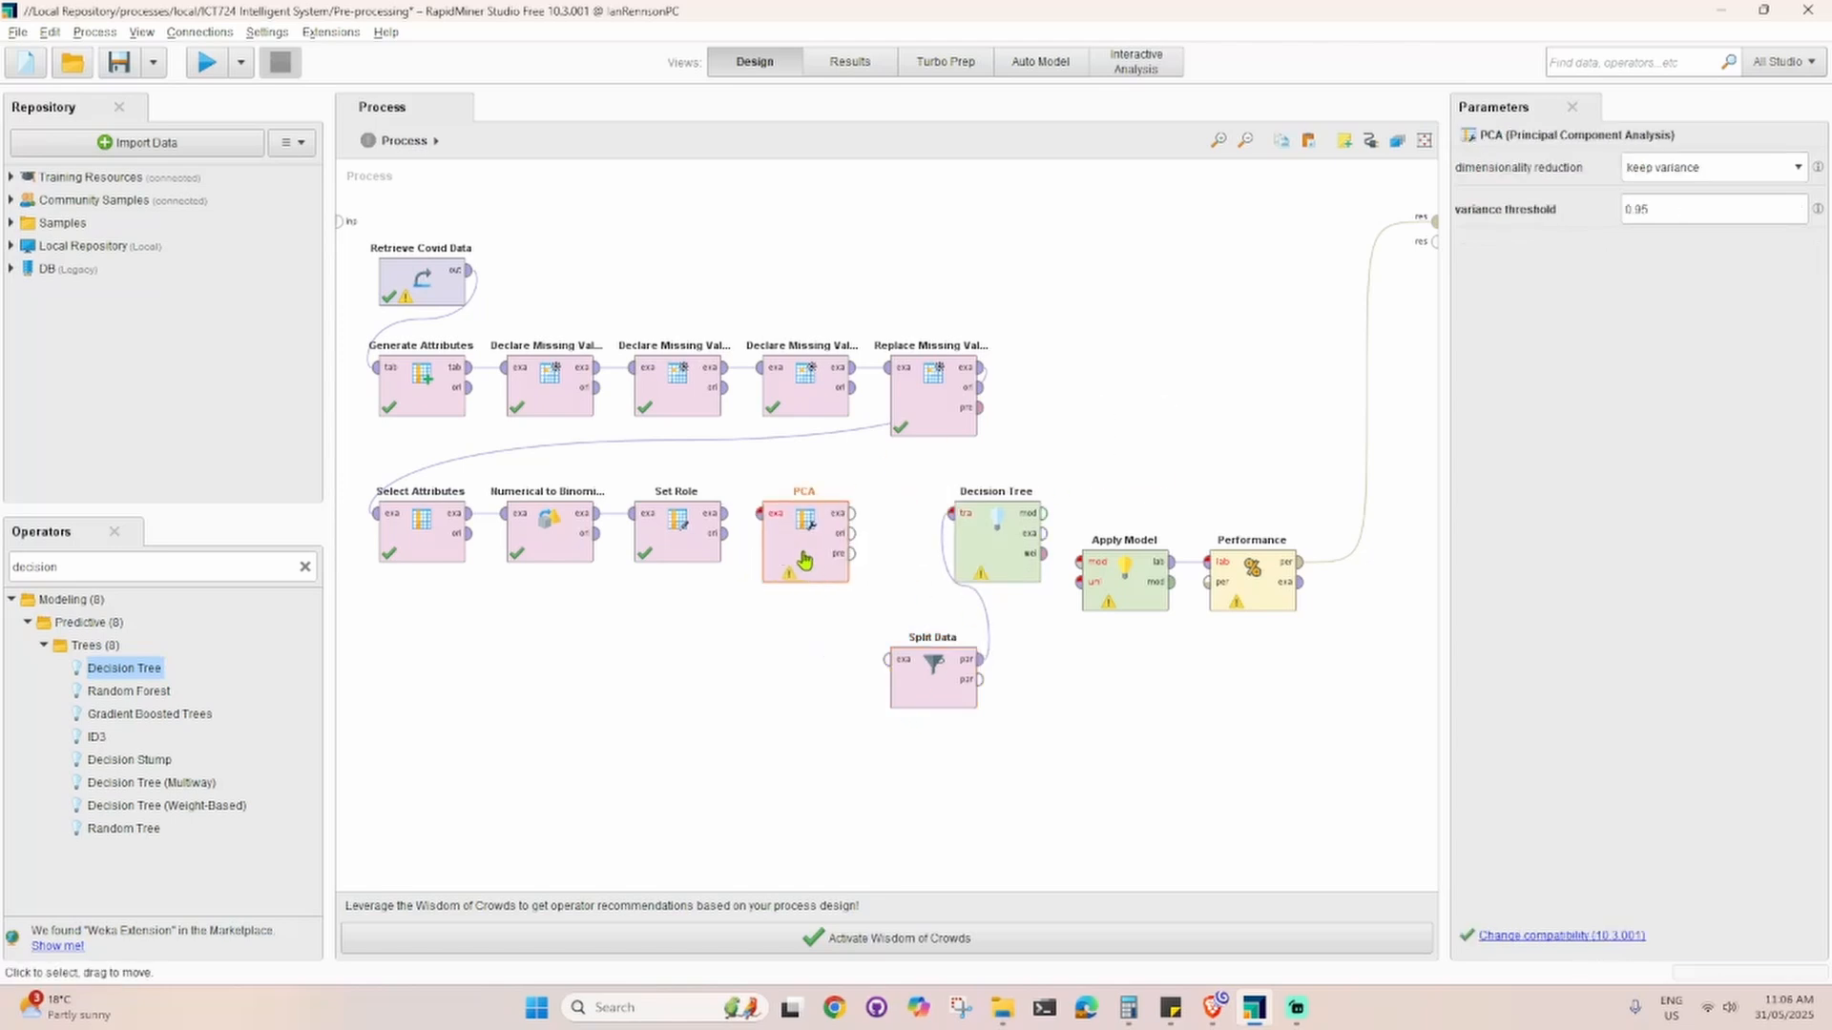
# Step: Connect Set Role's example output to PCA and PCA's example output to the Split Data input
pyautogui.click(721, 525)
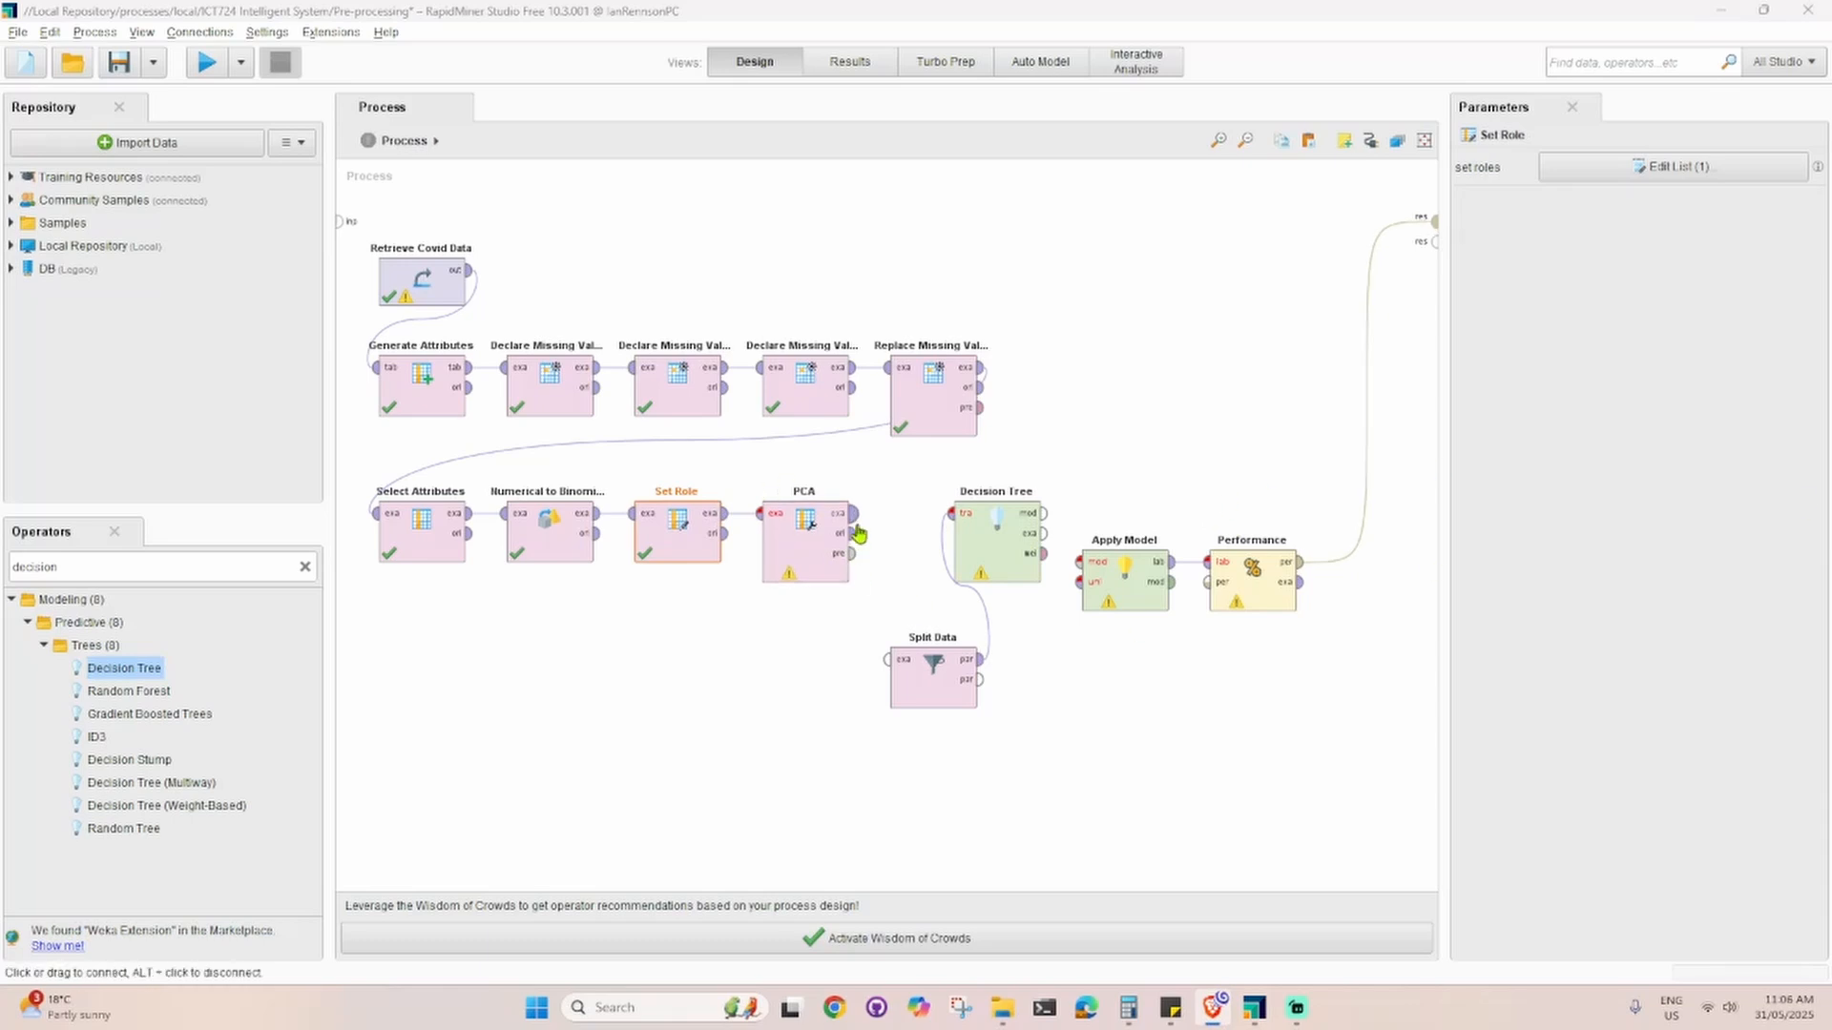
pyautogui.moveTo(1365, 392)
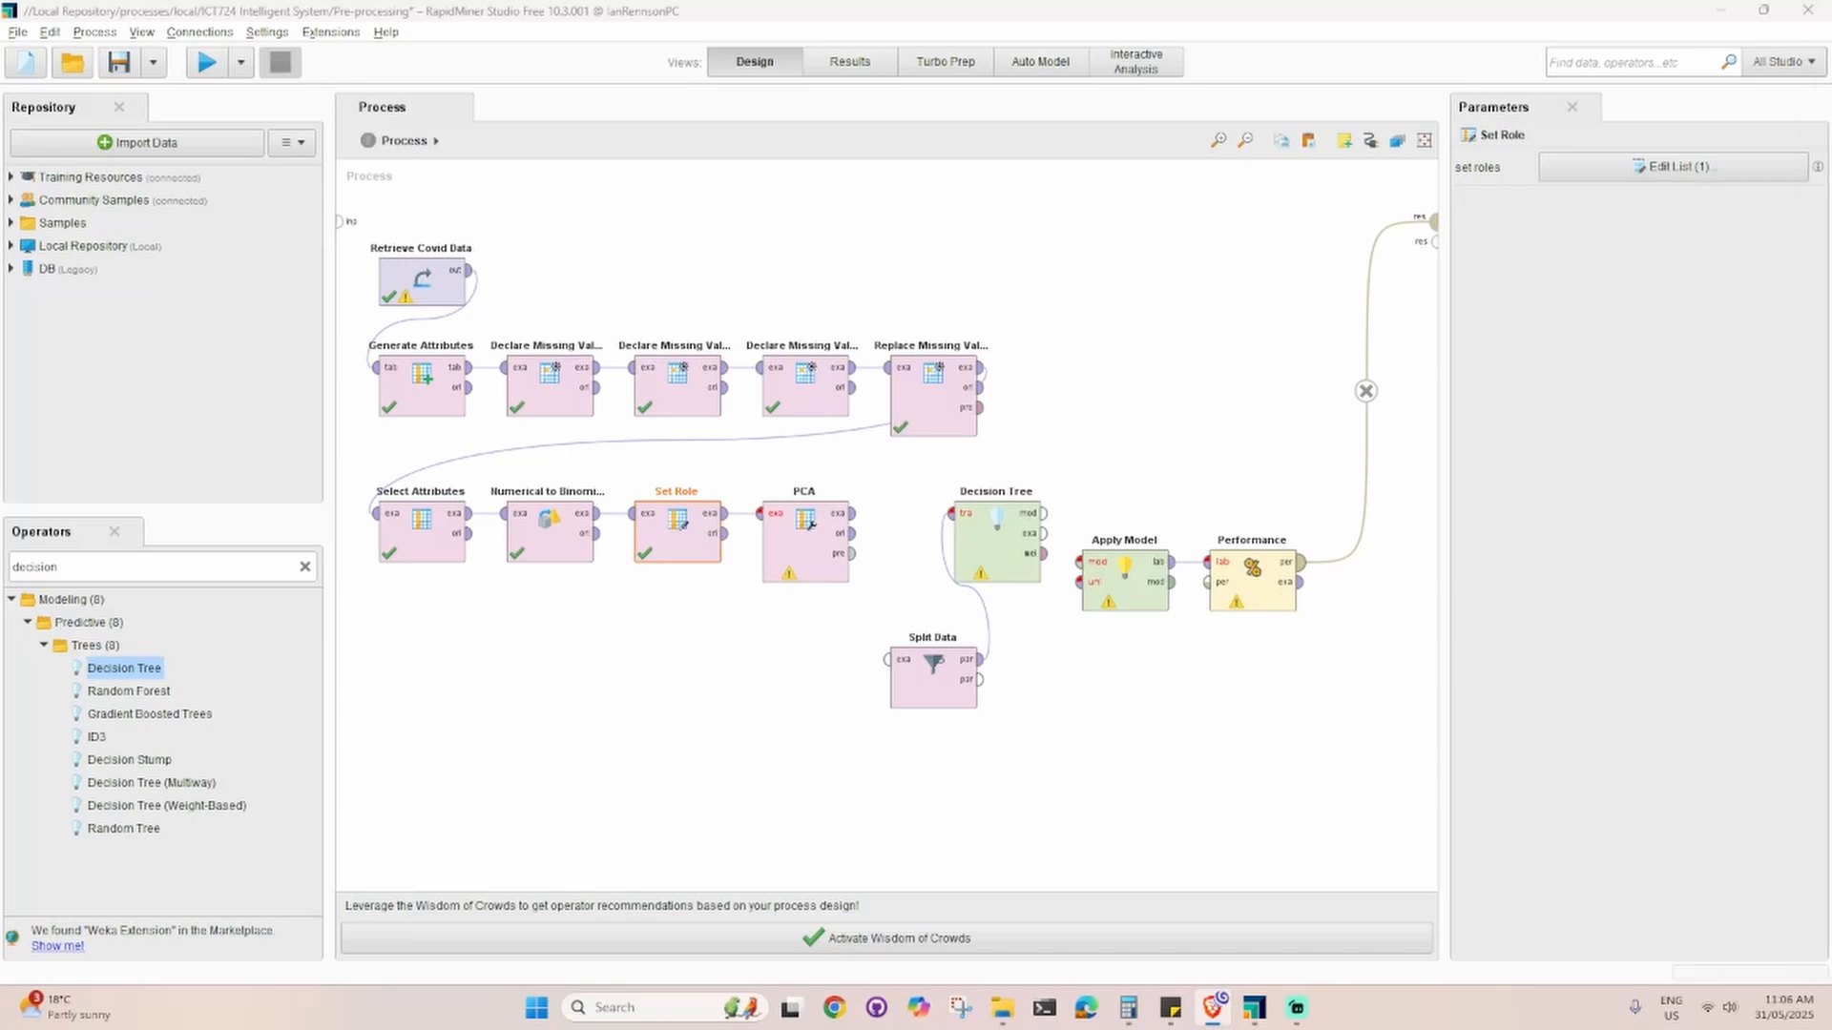
pyautogui.click(852, 514)
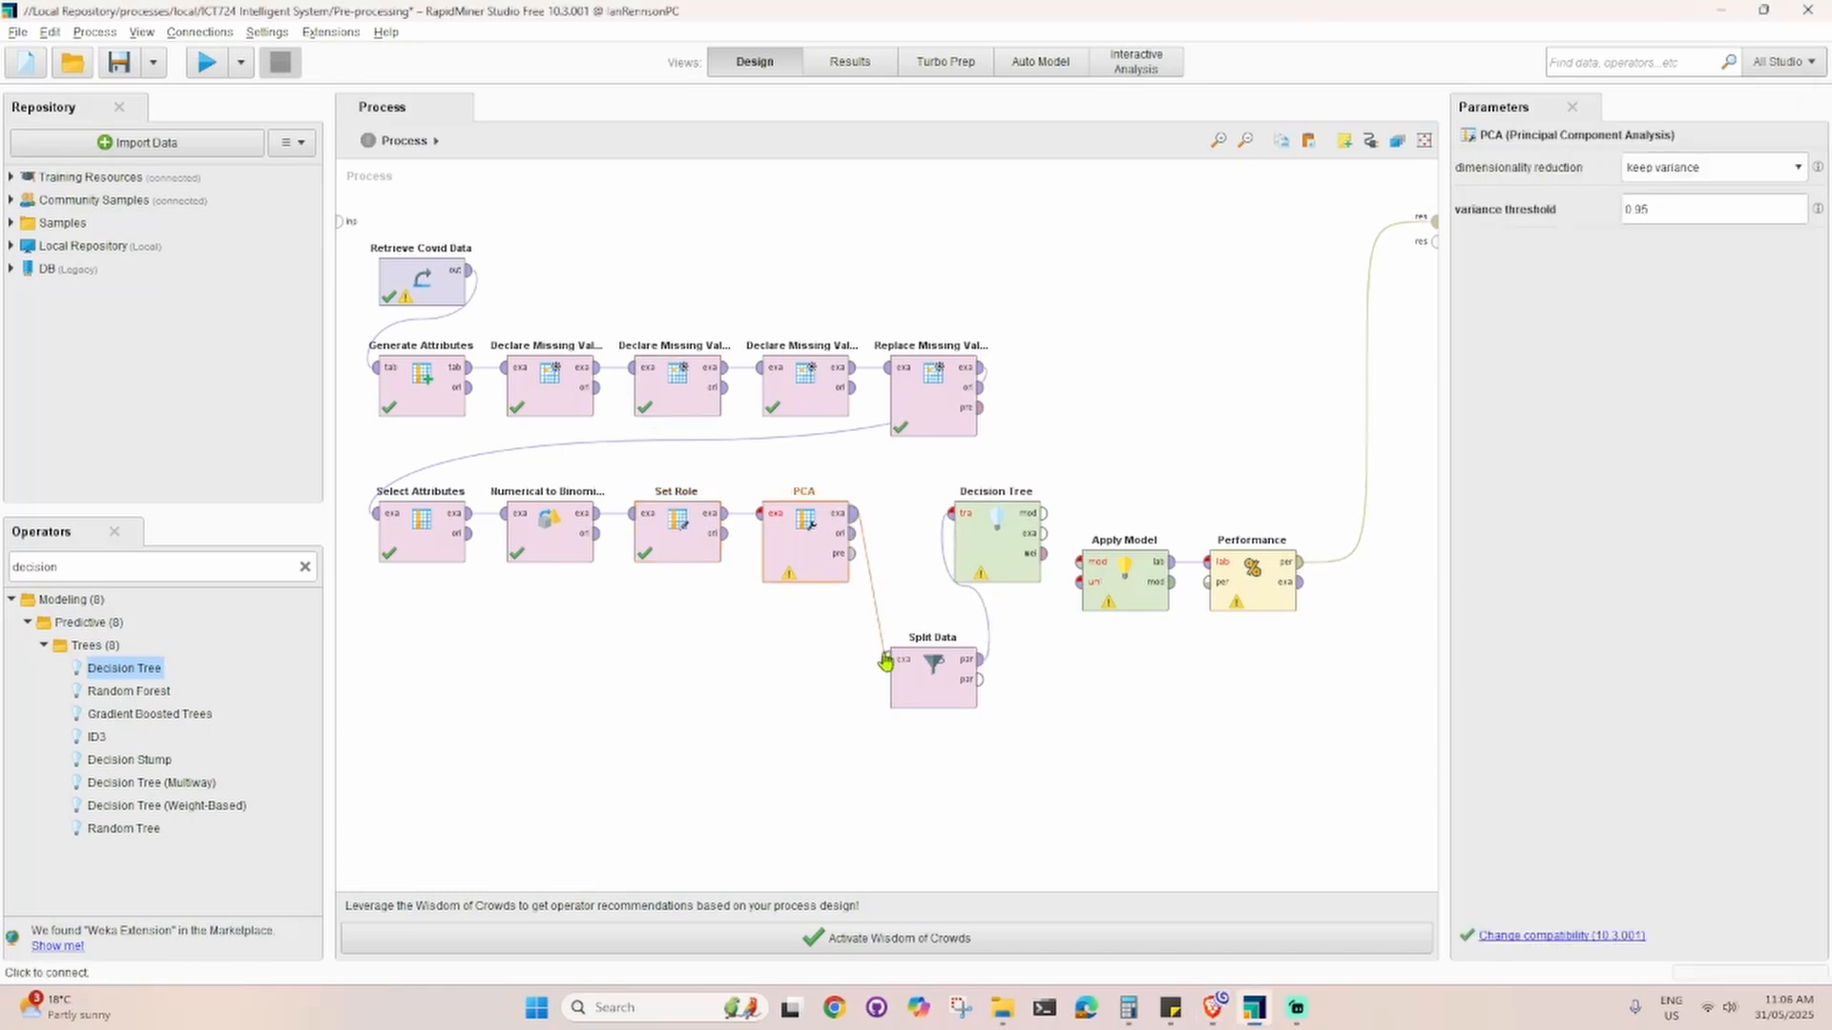
pyautogui.click(888, 662)
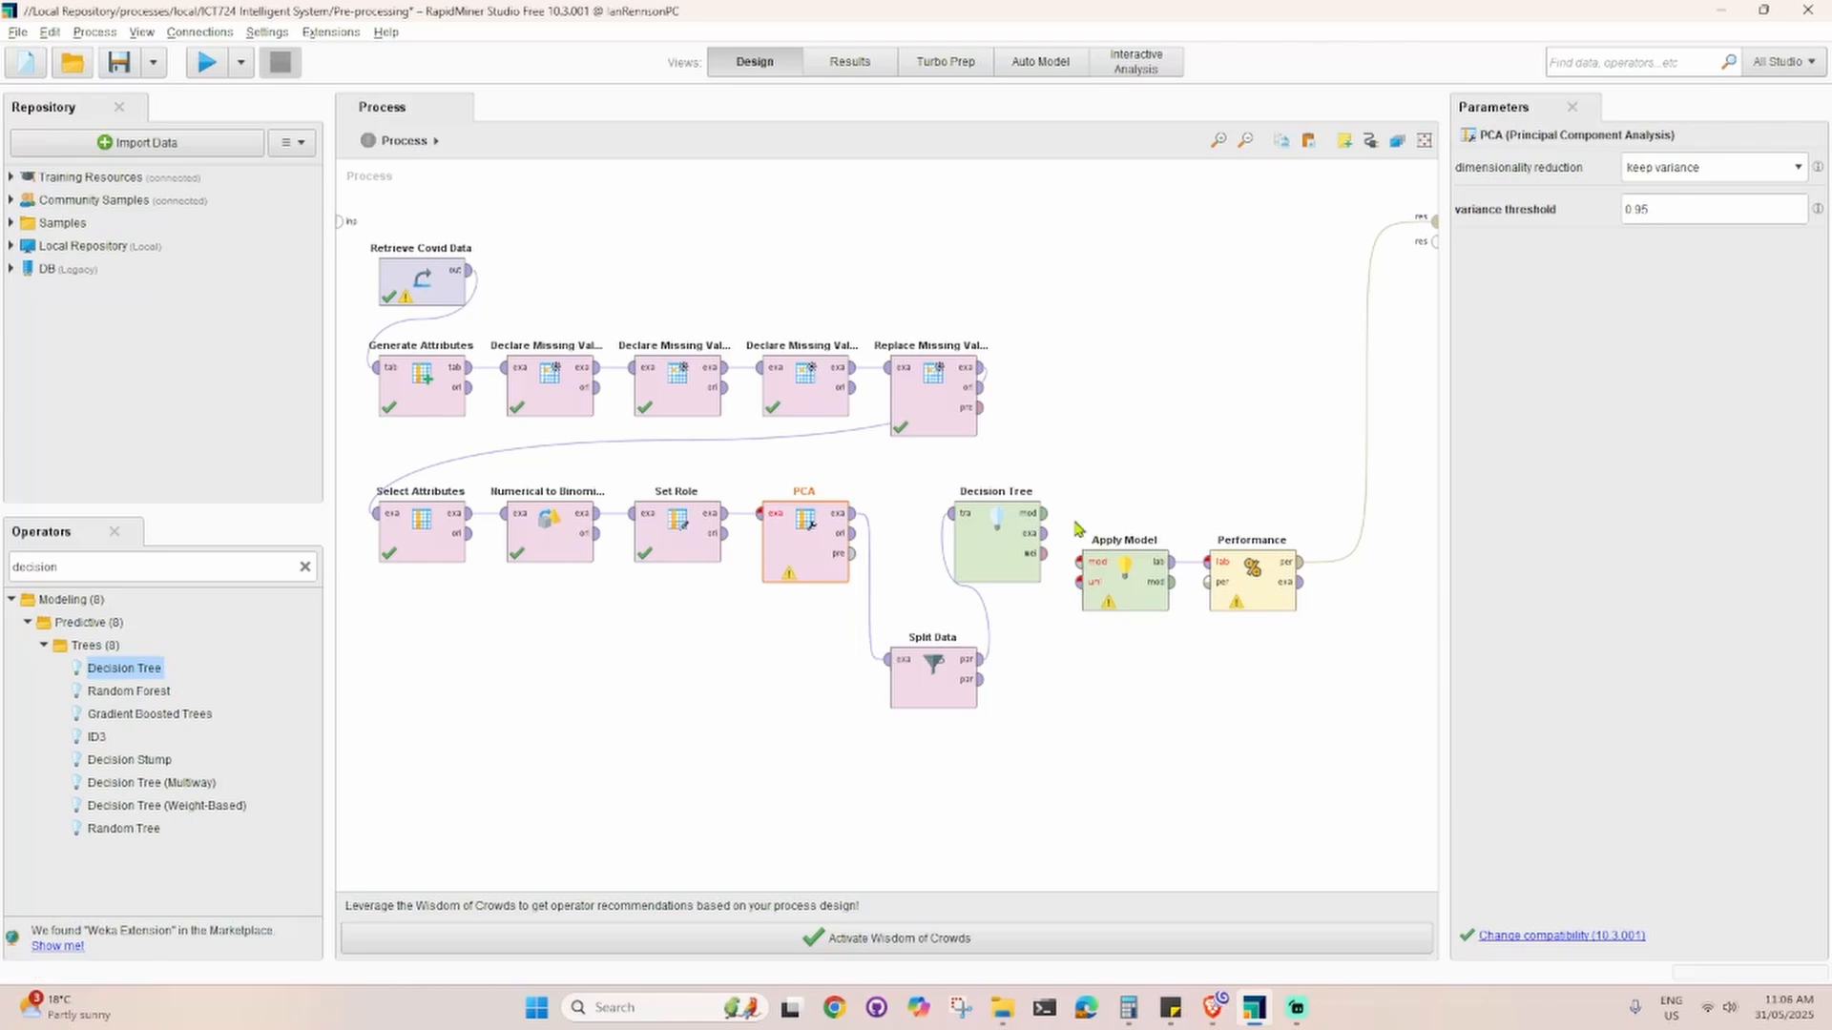
# Step: Connect the Decision Tree's model output and Split Data's second partition to Apply Model's model and unlabelled data inputs
pyautogui.click(1044, 513)
pyautogui.click(1078, 563)
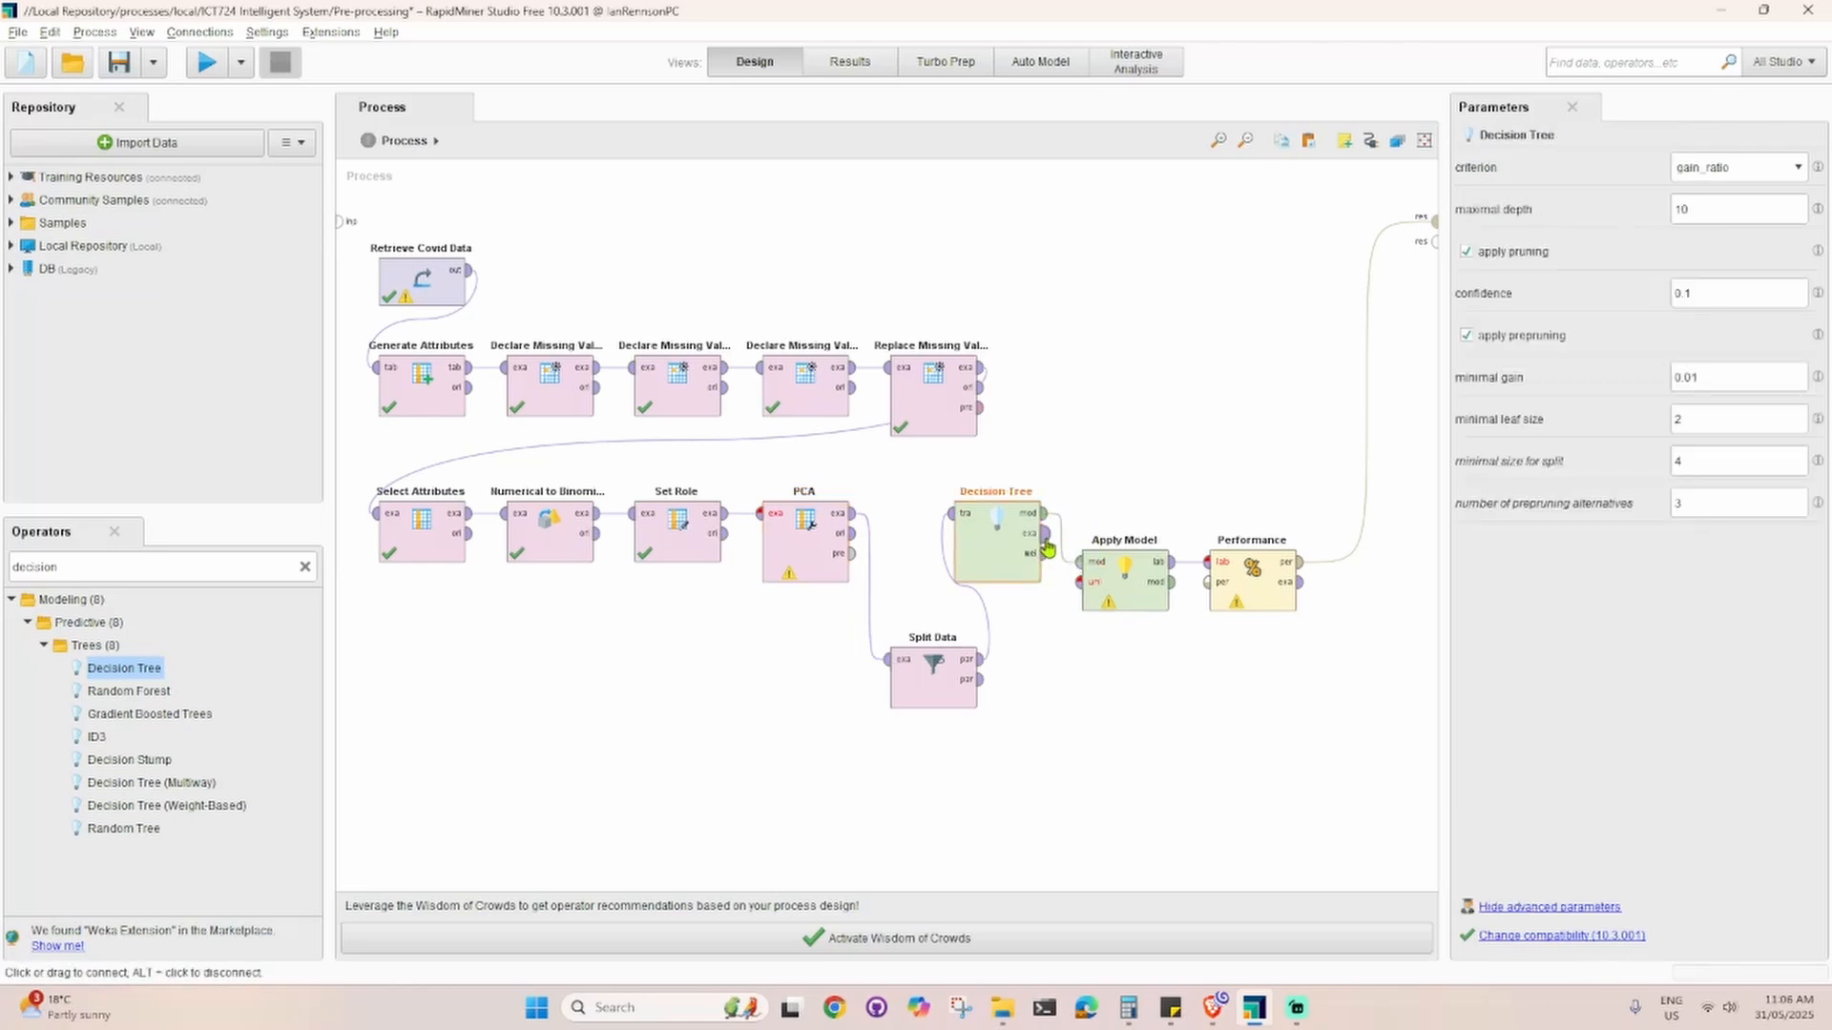
pyautogui.click(979, 679)
pyautogui.click(1088, 585)
pyautogui.click(1165, 458)
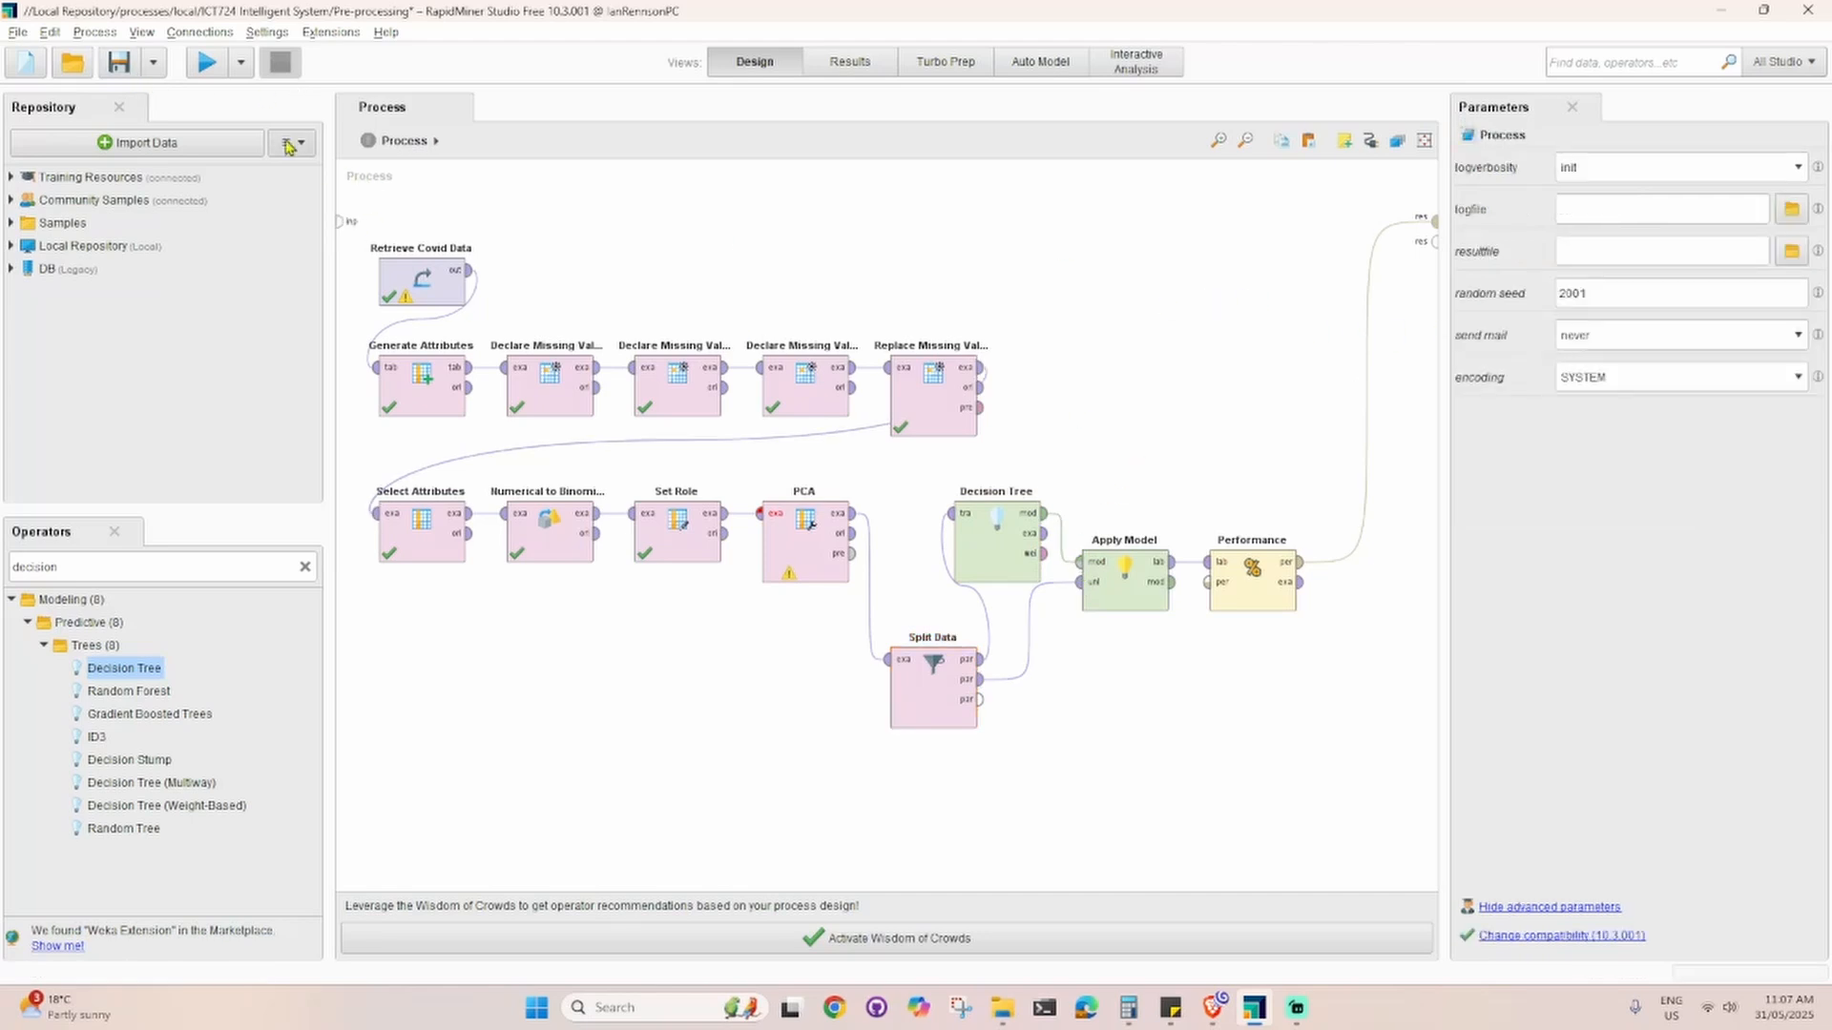
# Step: Try to run the process with PCA and the Decision Tree, and dismiss the message on the PCA operator
pyautogui.click(206, 62)
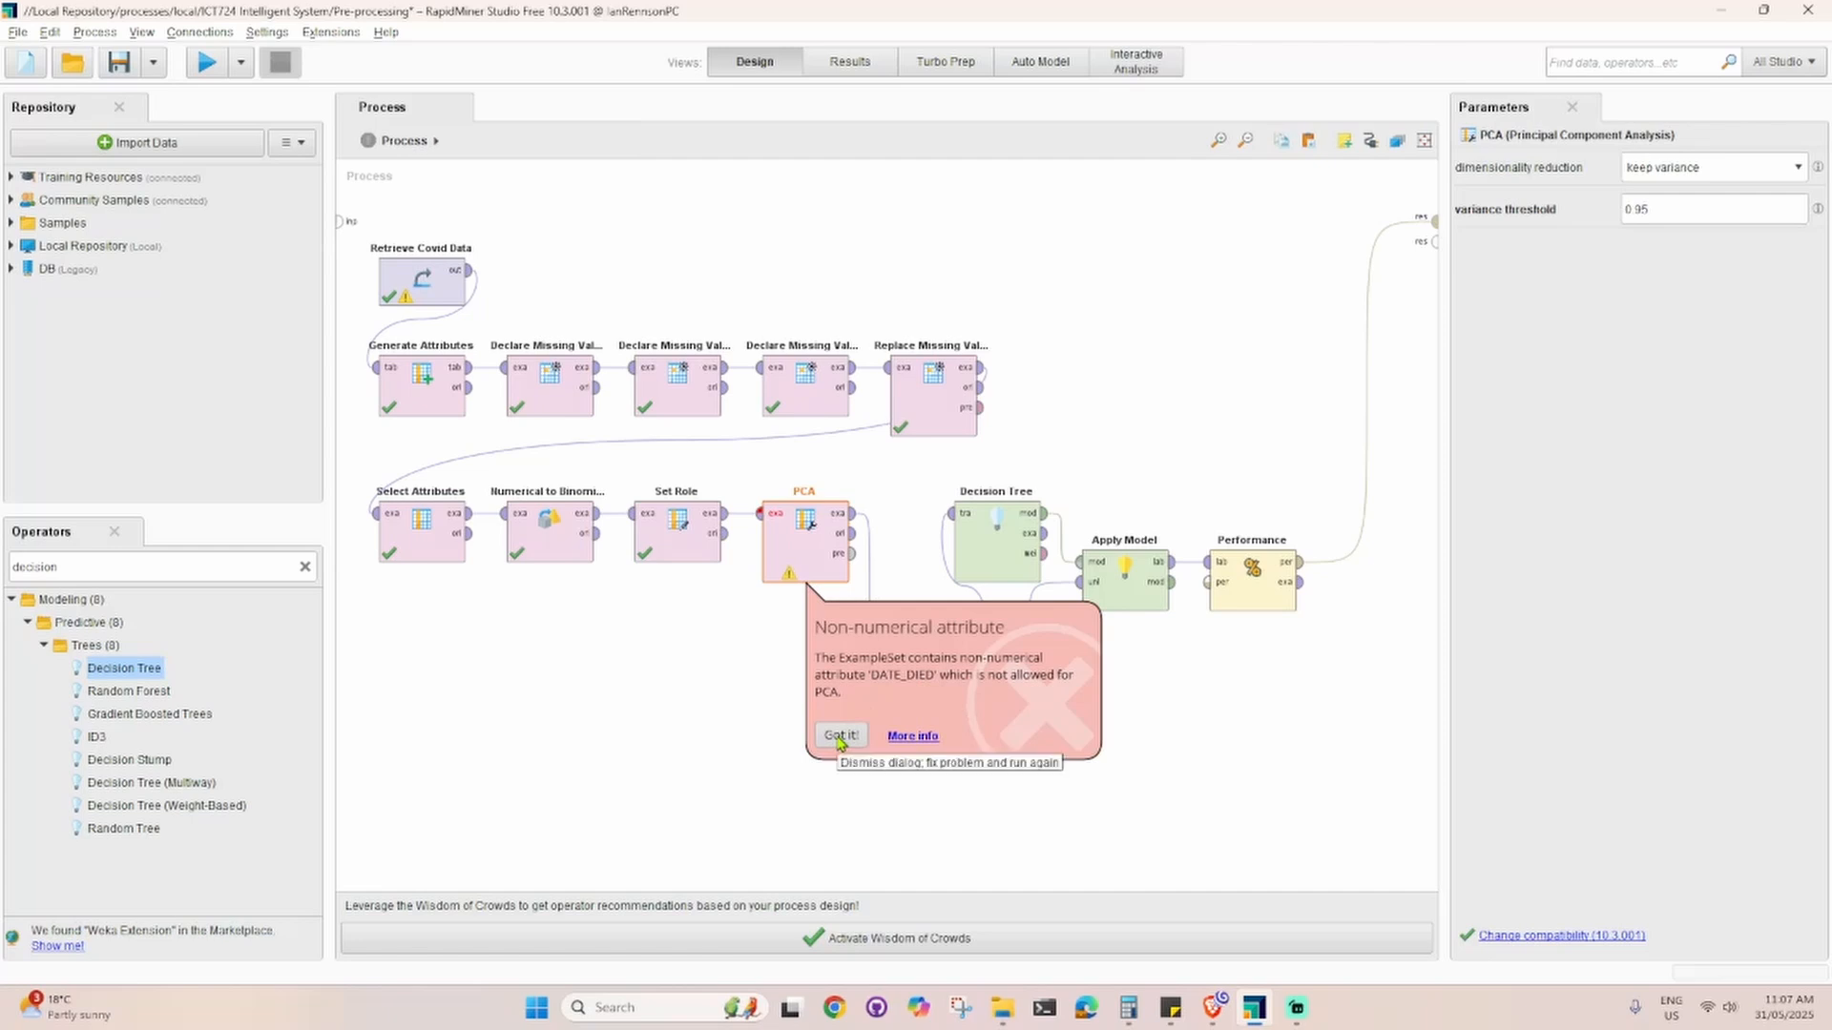
pyautogui.click(839, 736)
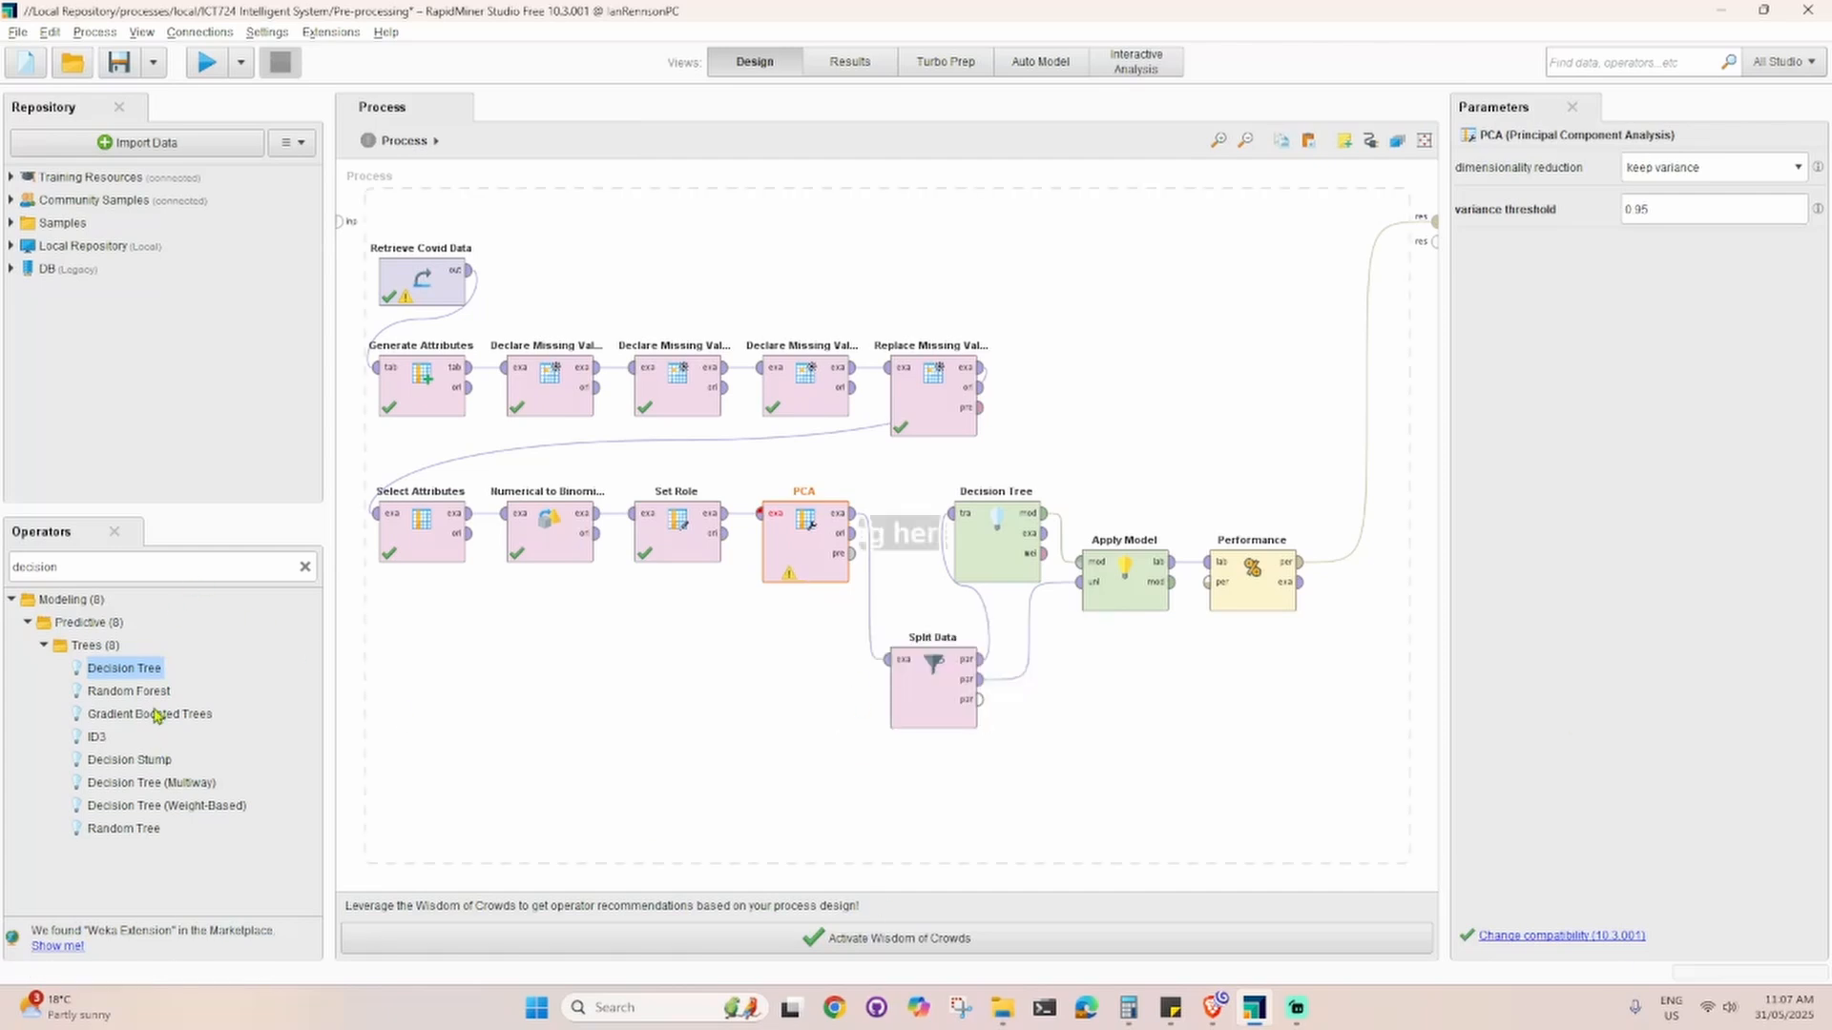
# Step: Expand the Samples folder in the repository to view its subfolders
pyautogui.click(11, 224)
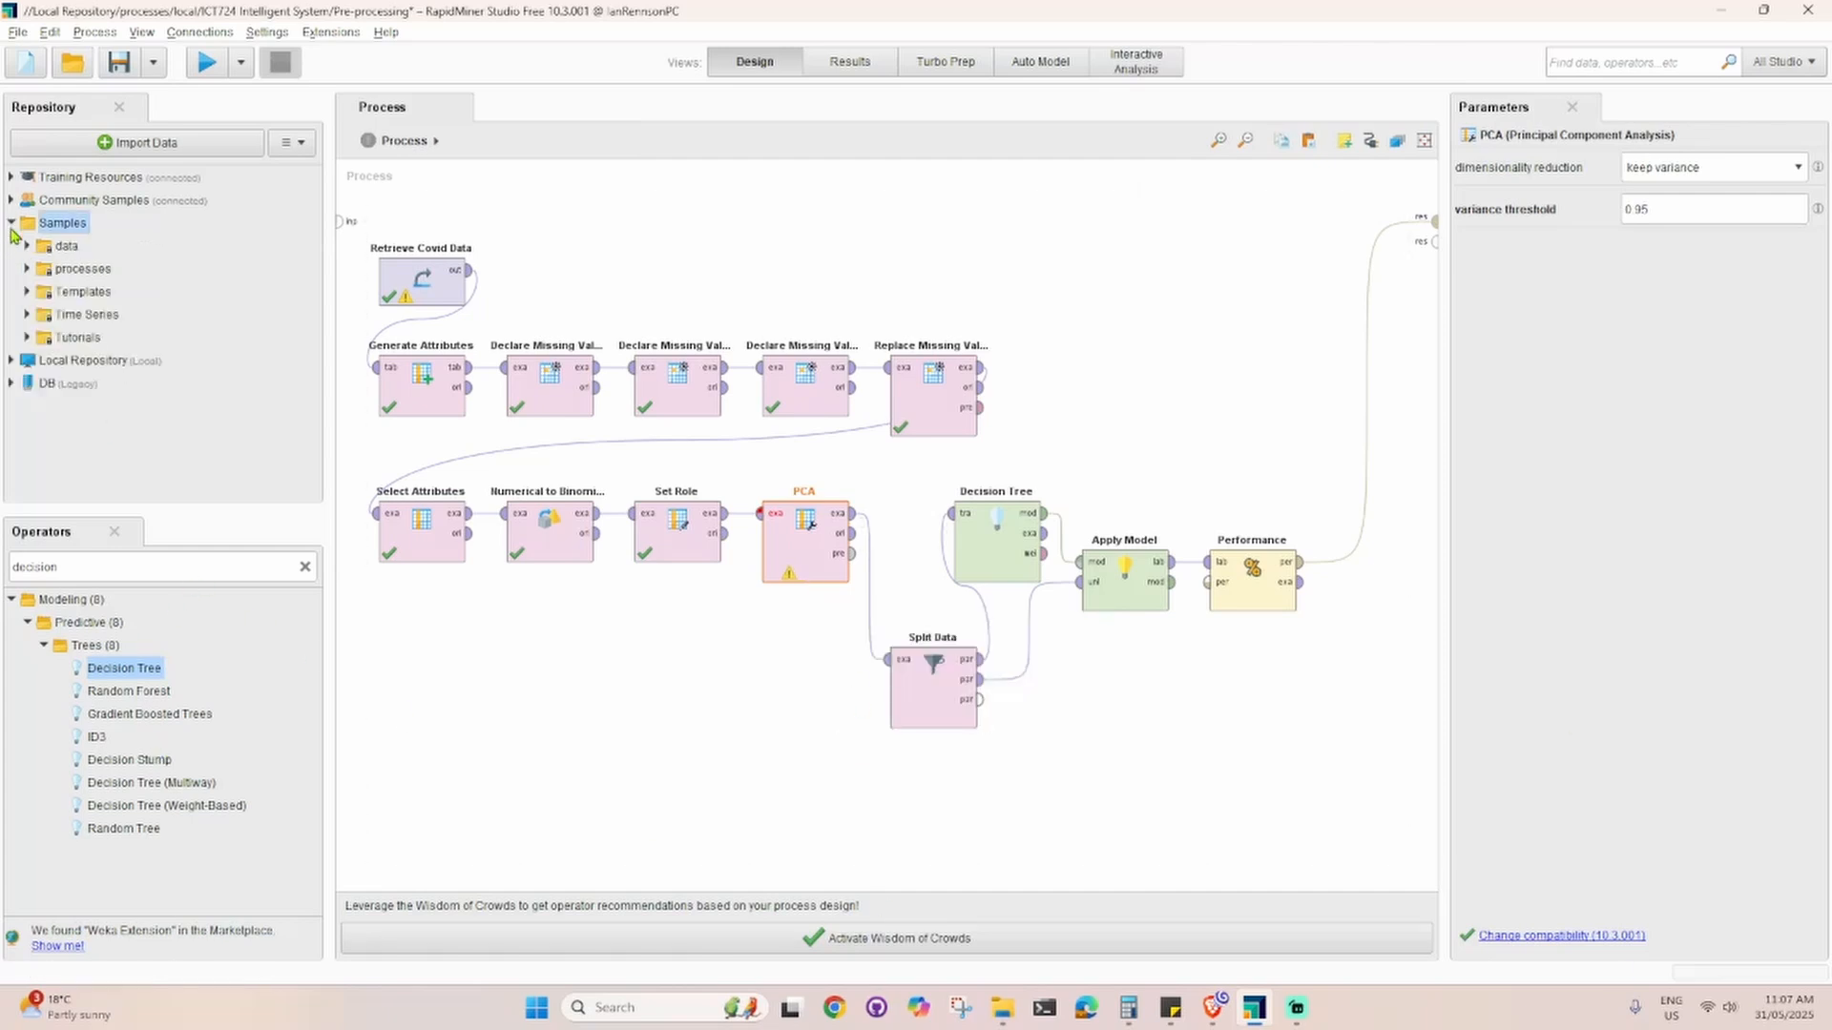